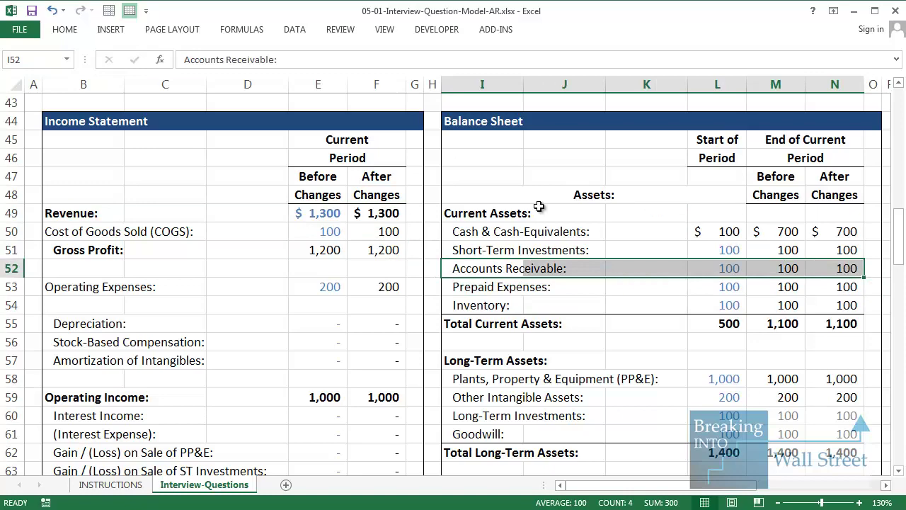
- Highlight rows 105 to 108 of the notes, covering what happens when AR goes up
scroll(408, 346, down, 17)
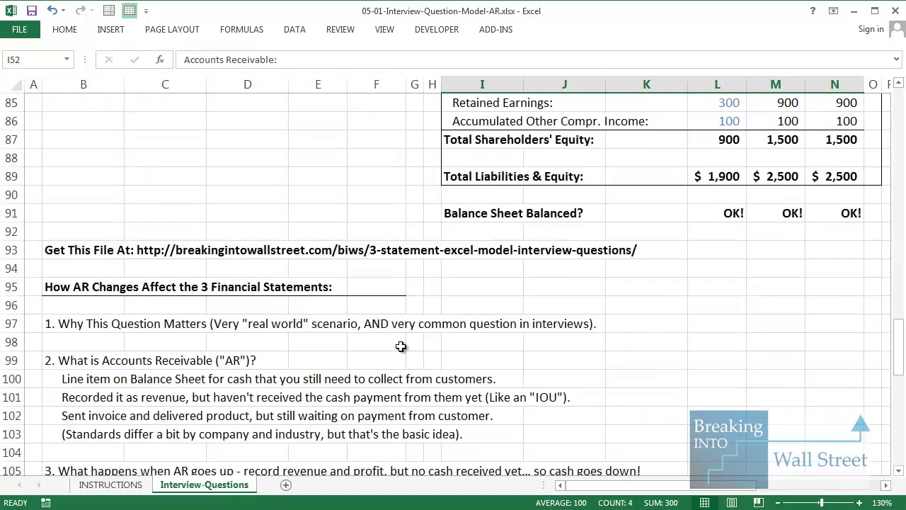
scroll(353, 329, down, 1)
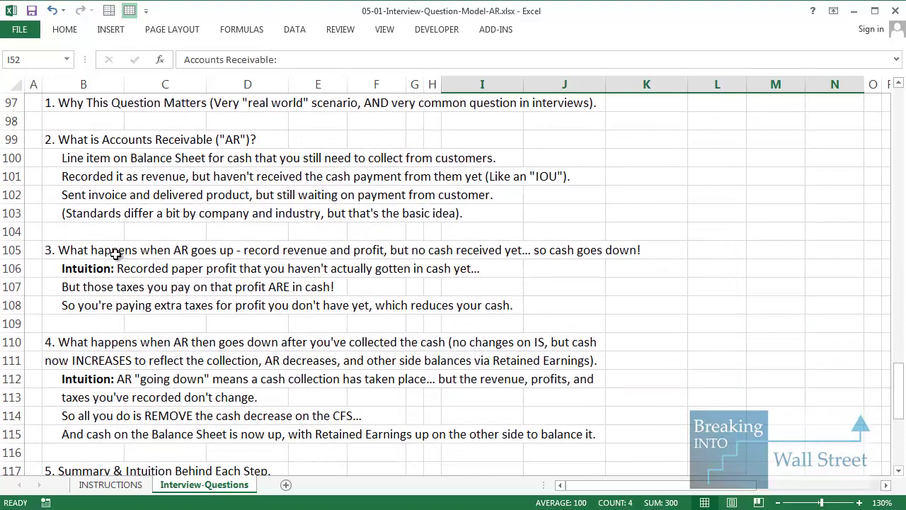
click(114, 254)
scroll(276, 286, down, 1)
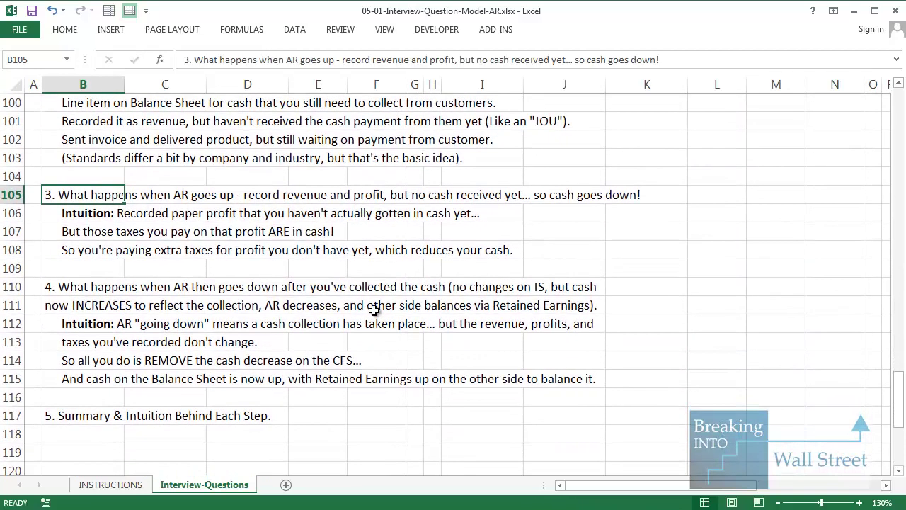
key(shift+space)
key(shift+Down)
key(shift+Down)
key(shift+Down)
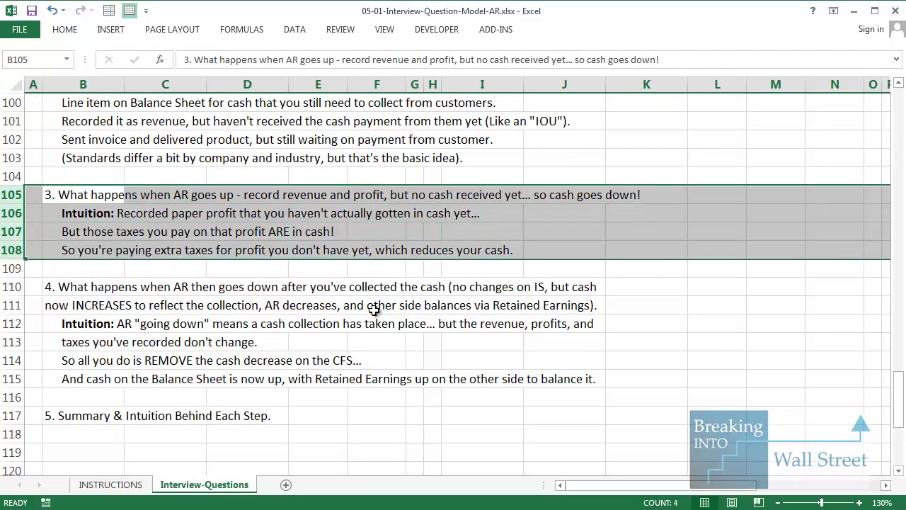
- Highlight rows 110 to 115 of the notes, covering what happens when AR goes down after cash is collected
key(Down)
key(Down)
key(Down)
key(Down)
key(Down)
key(shift+space)
key(shift+Down)
key(shift+Down)
key(shift+Down)
key(shift+Down)
key(shift+Down)
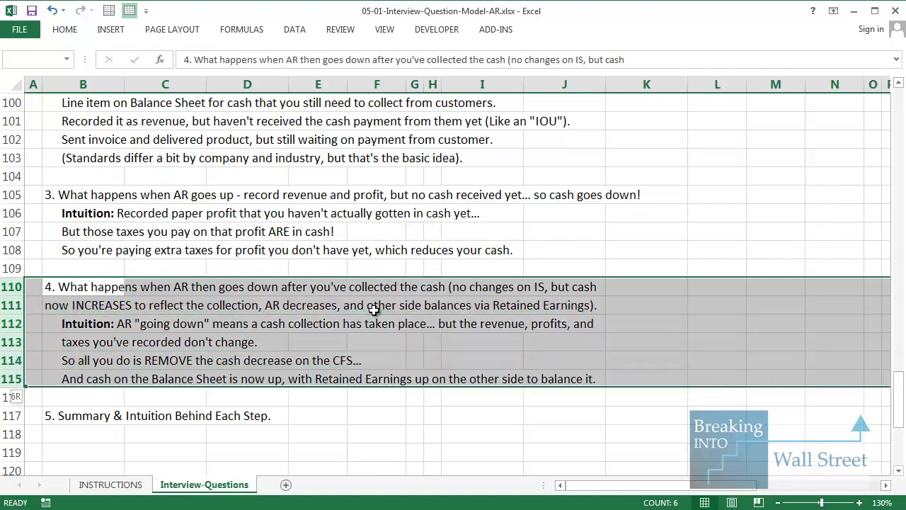
- Examine note 3's heading in row 105 and highlight its intuition lines in B106:J108
key(Up)
key(Up)
key(Up)
key(Up)
key(Up)
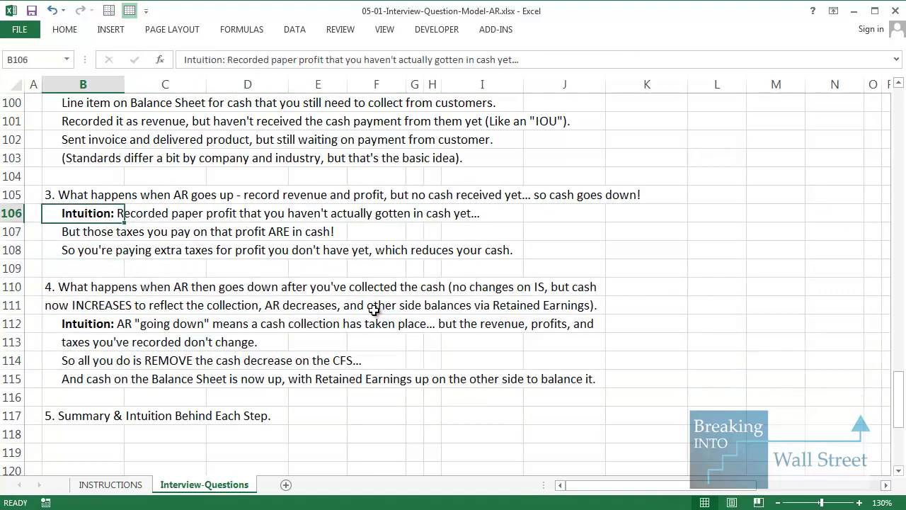
key(shift+space)
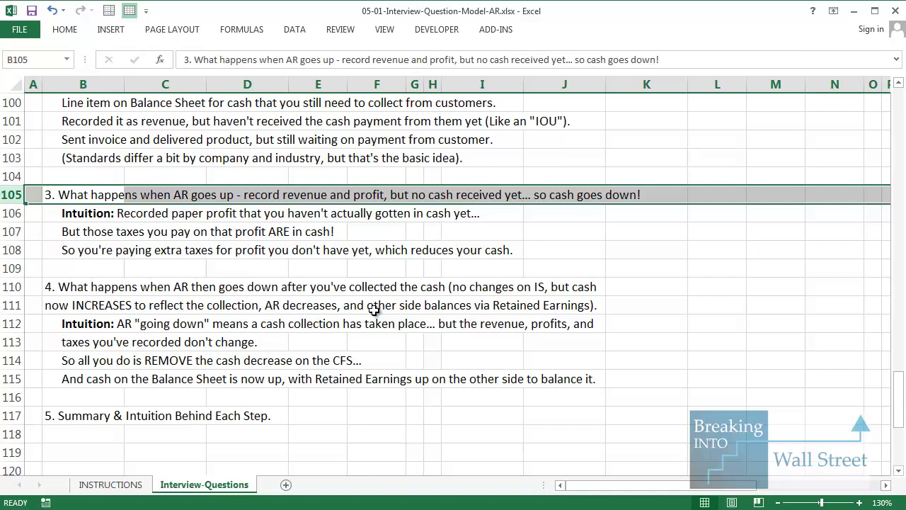
drag(95, 217, 579, 254)
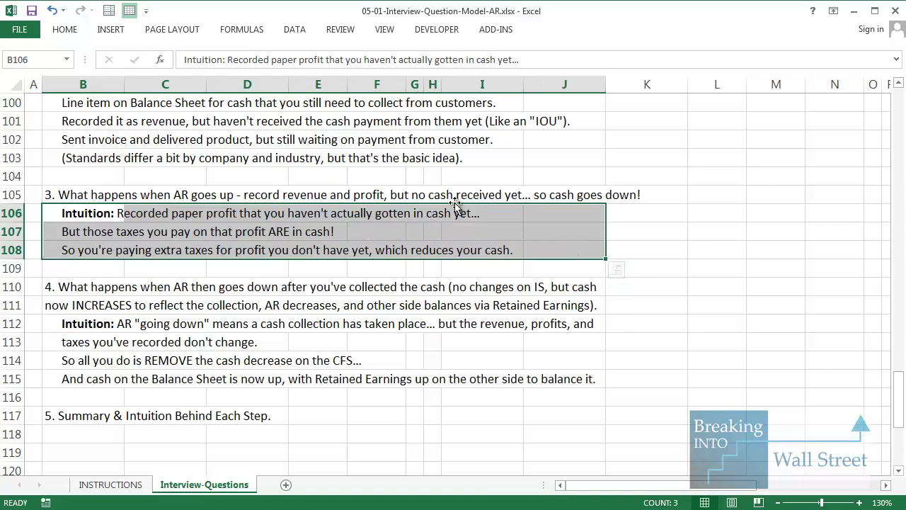
- Highlight the upper sections of the Income Statement, Balance Sheet and Cash Flow Statement in turn
scroll(454, 202, up, 17)
scroll(402, 237, up, 2)
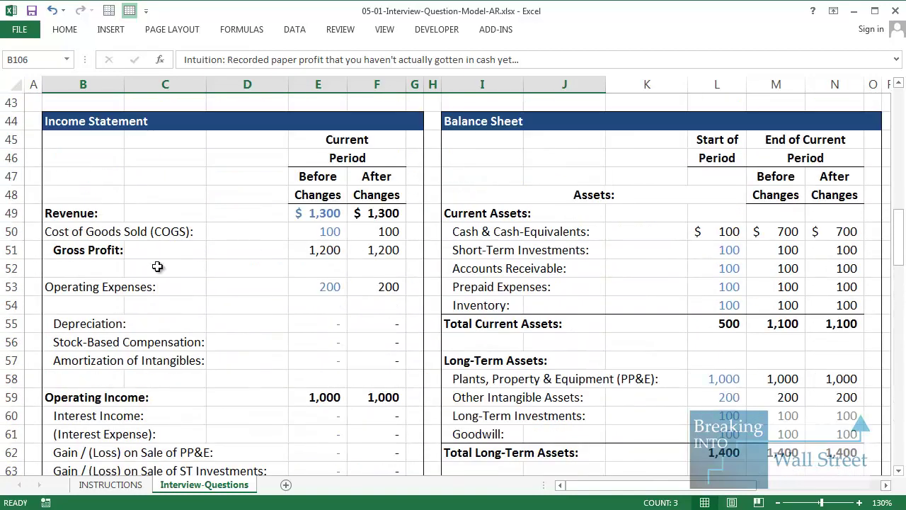
drag(70, 115, 379, 306)
drag(499, 119, 840, 348)
drag(656, 487, 699, 486)
drag(592, 122, 842, 337)
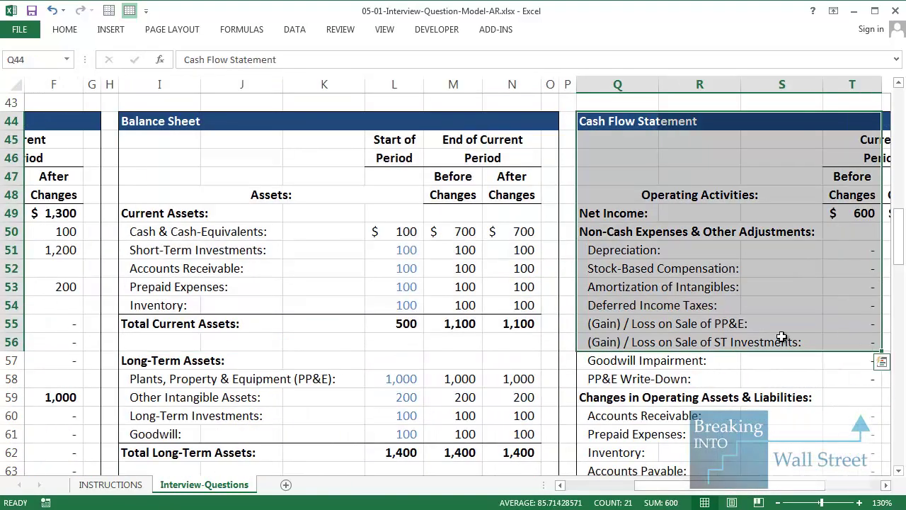
- Examine the Accounts Receivable "Increases By" and "Decreases By" input rows under Operational Balance Sheet Line Items
scroll(760, 334, up, 9)
scroll(300, 251, up, 1)
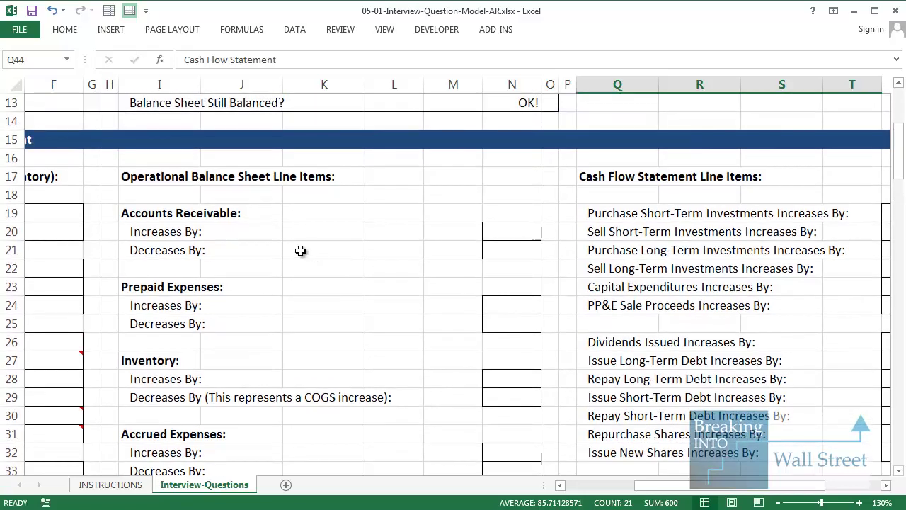
drag(131, 216, 532, 249)
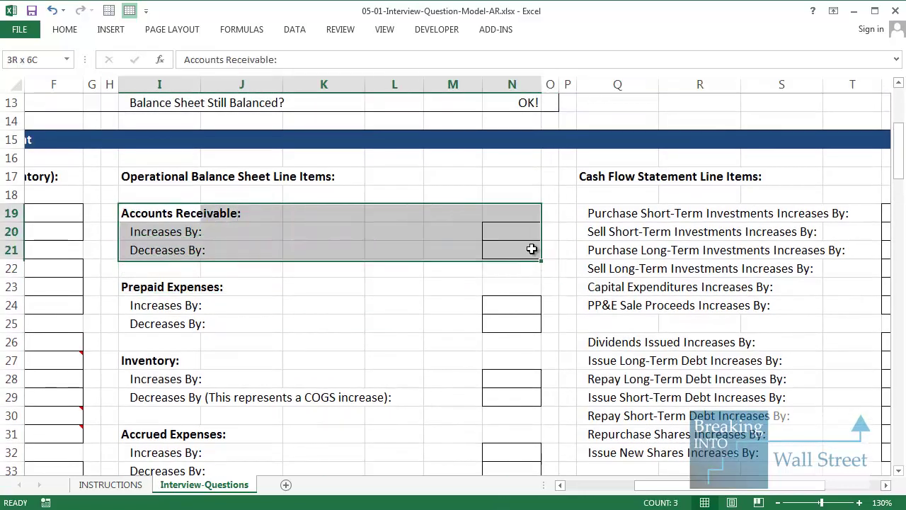
click(197, 246)
key(Up)
key(shift+space)
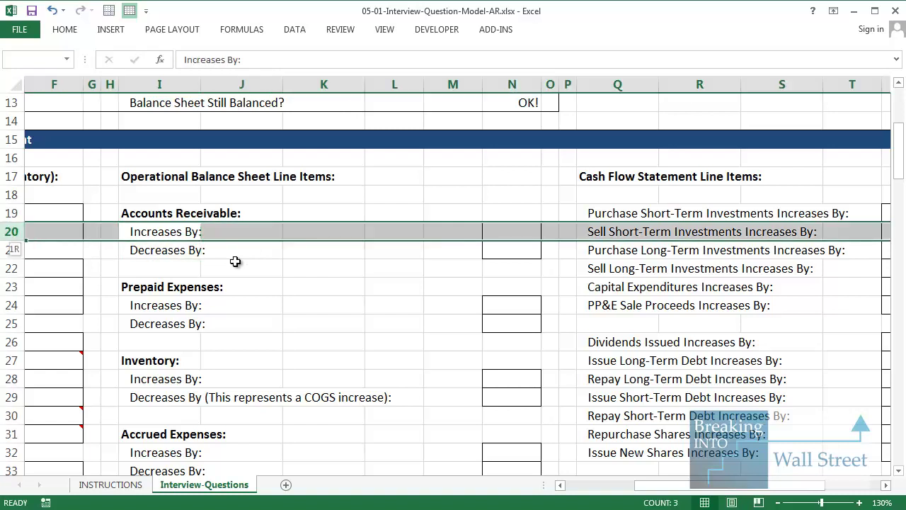
key(Down)
key(shift+space)
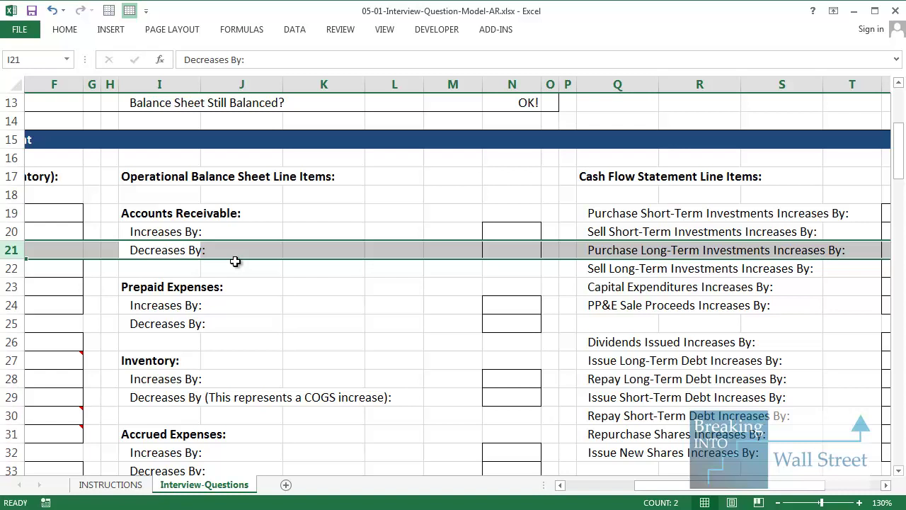
key(Up)
key(shift+space)
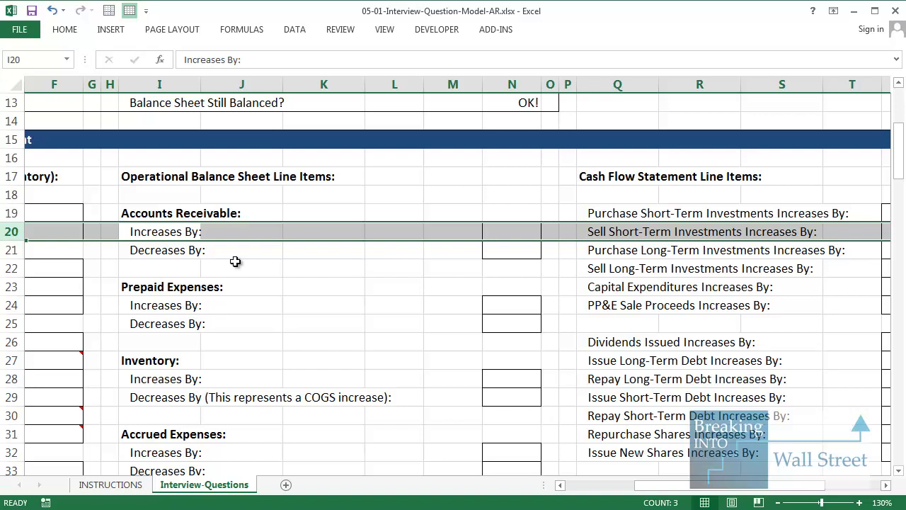
key(Down)
key(shift+space)
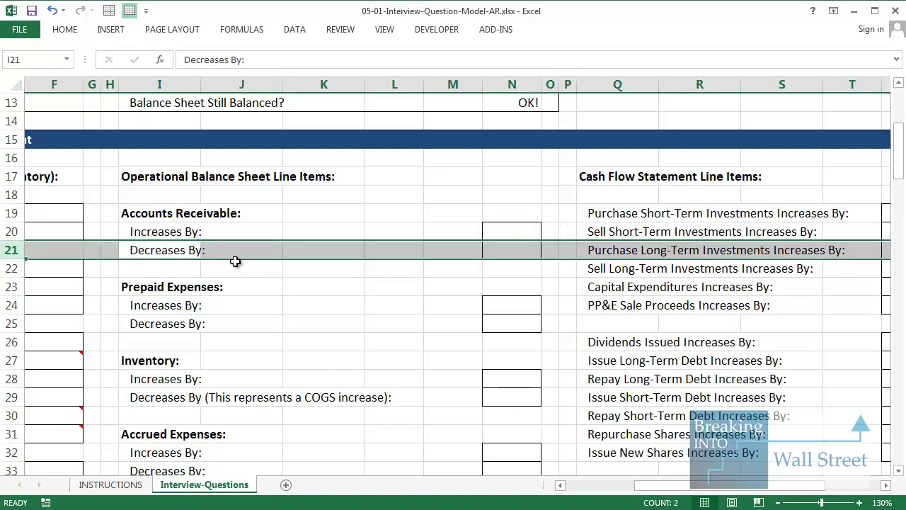
- Set the Accounts Receivable "Increases By" amount in N20 to 100
key(Right)
key(Right)
key(Right)
key(Right)
key(Right)
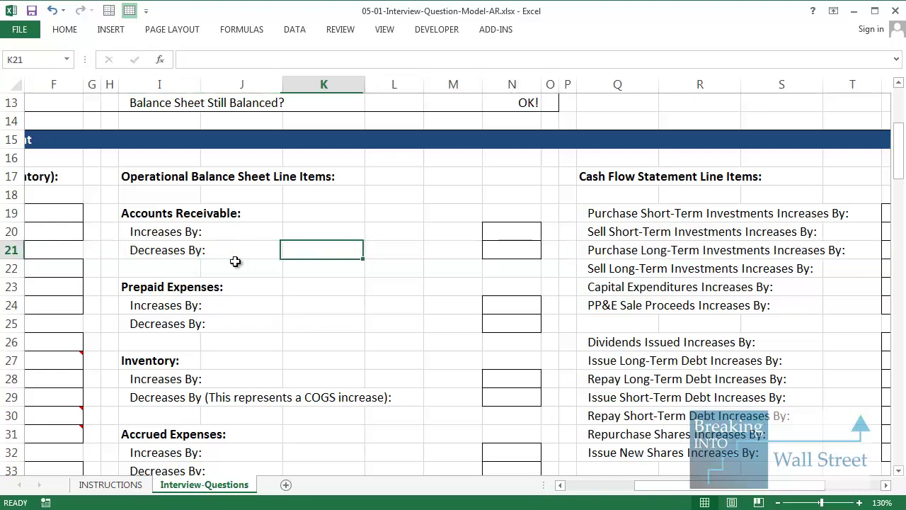
key(Up)
text(100)
key(ctrl+Return)
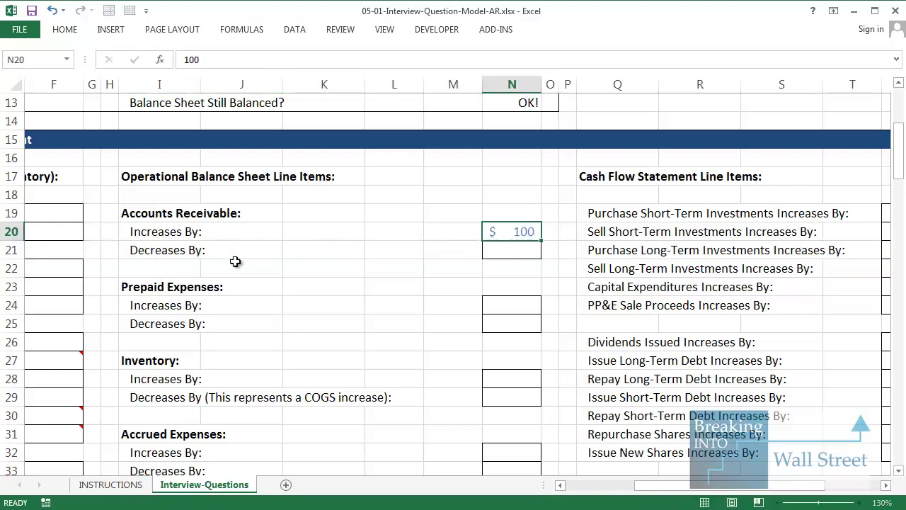
- Compare Revenue, Gross Profit and Operating Income before and after changes on the Income Statement
scroll(319, 261, down, 9)
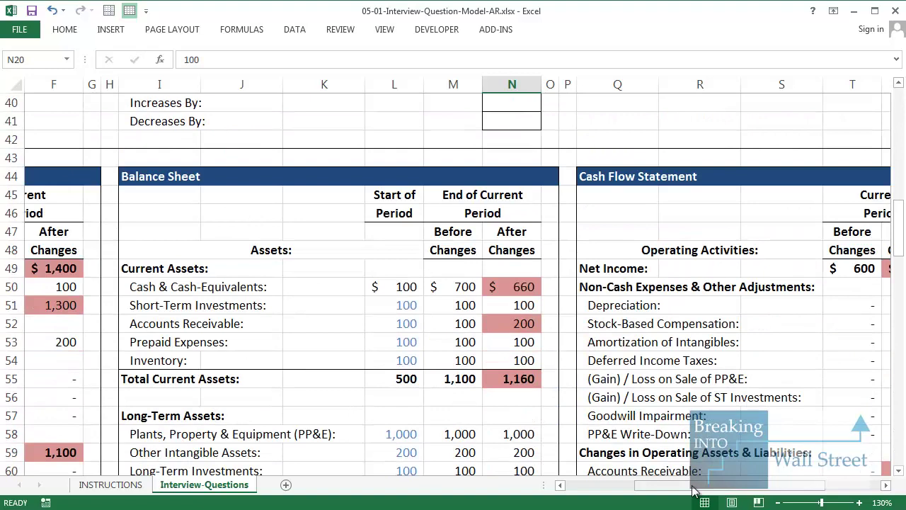
drag(708, 486, 636, 486)
scroll(370, 298, down, 1)
click(326, 215)
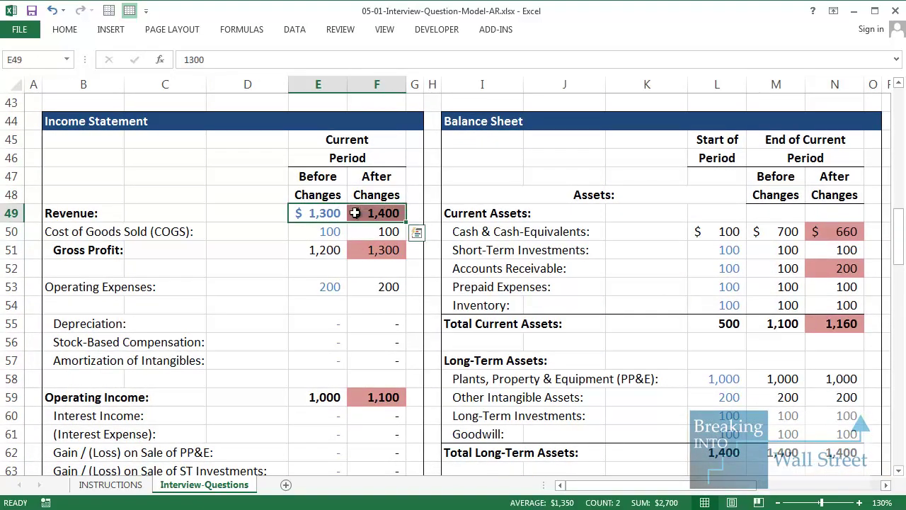
drag(83, 248, 363, 256)
scroll(64, 333, down, 1)
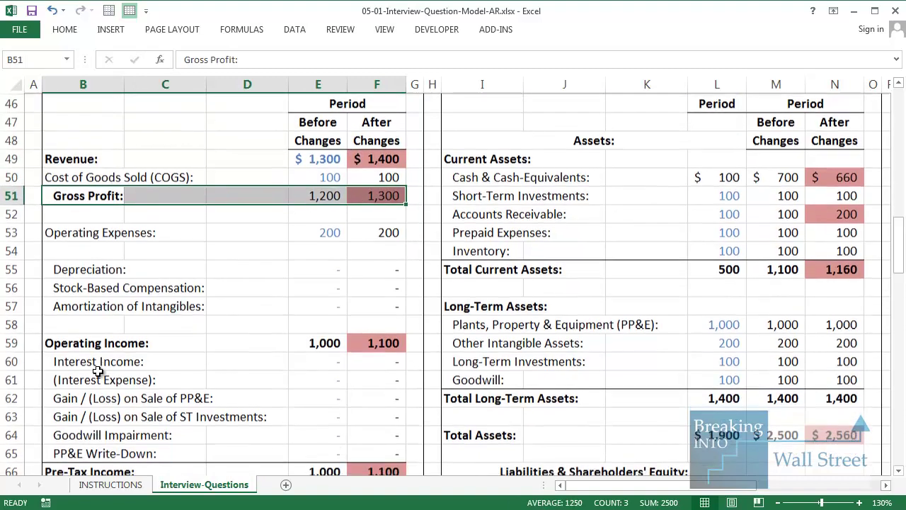
drag(61, 341, 364, 340)
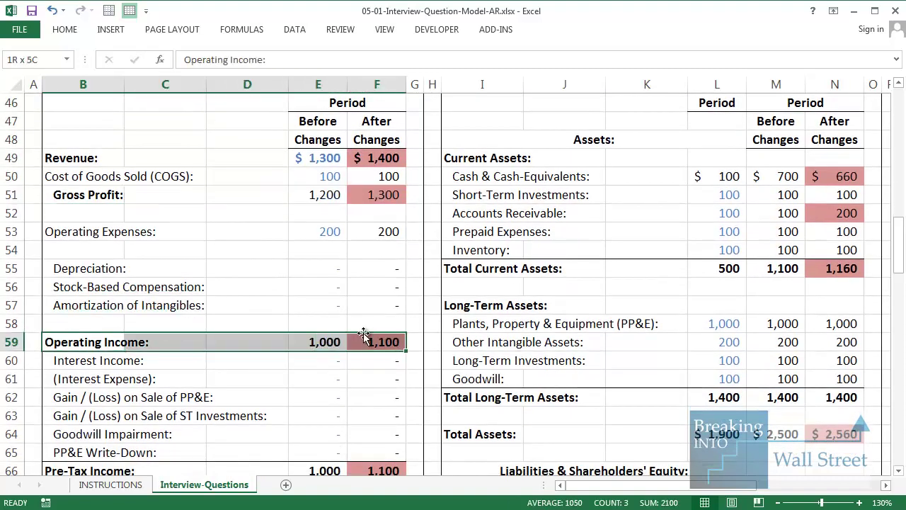
- Compare Pre-Tax Income, Income Tax Provision and Net Income before and after changes on the Income Statement
scroll(364, 334, down, 2)
drag(62, 360, 371, 359)
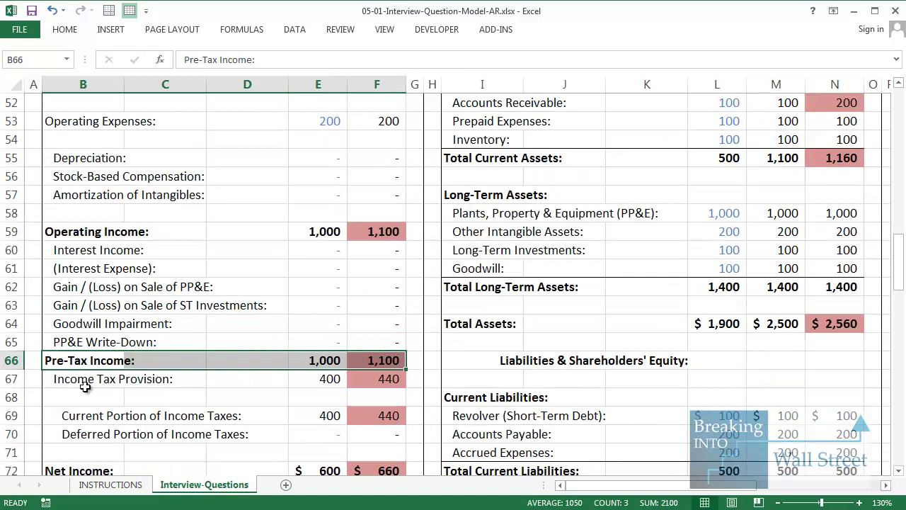
drag(68, 383, 378, 383)
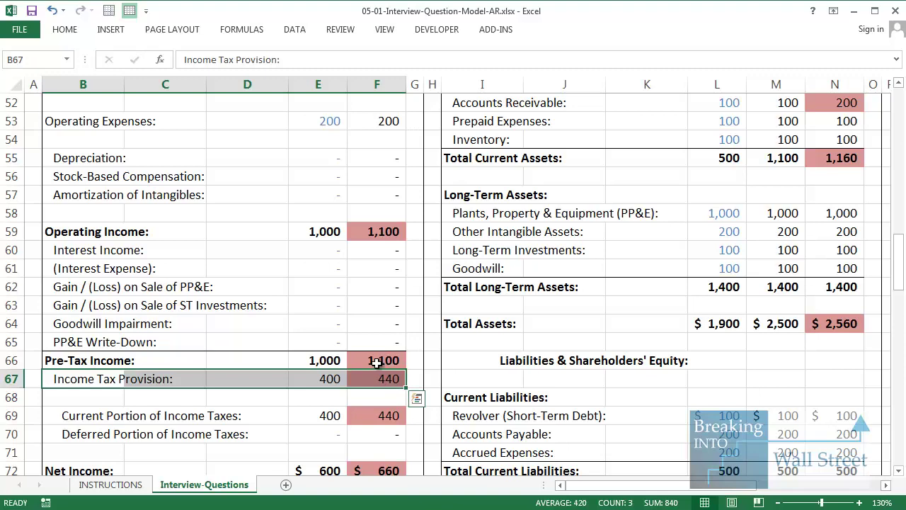
scroll(377, 362, down, 1)
drag(76, 418, 359, 414)
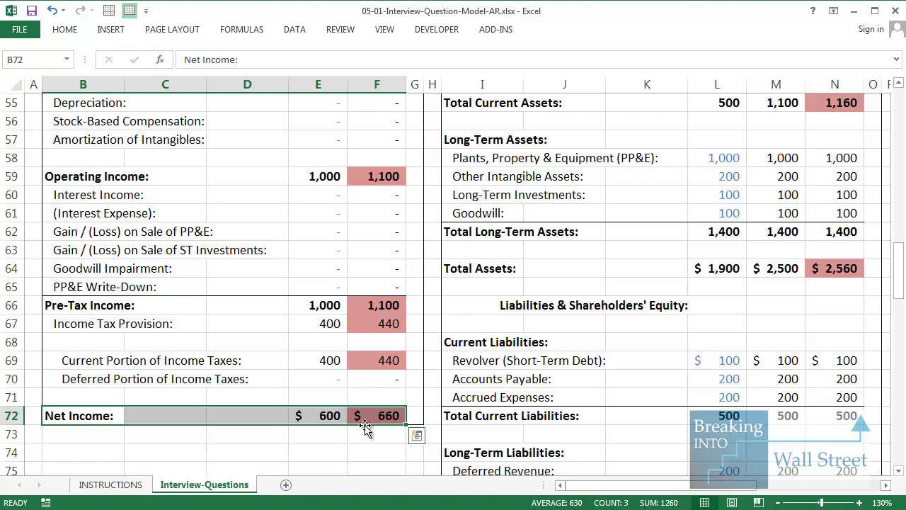
- Review the Revenue to Gross Profit figures in E49:F51 again, along with the Net Income row
scroll(371, 422, up, 3)
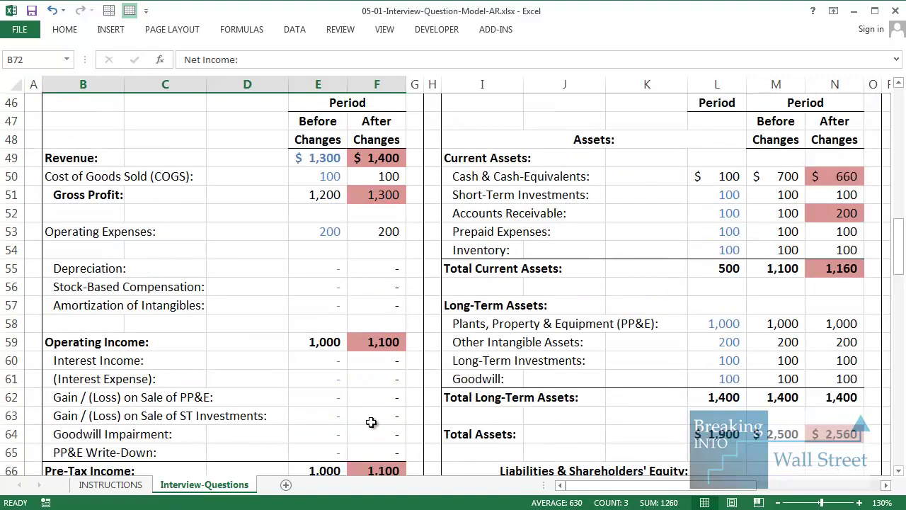
scroll(362, 225, up, 1)
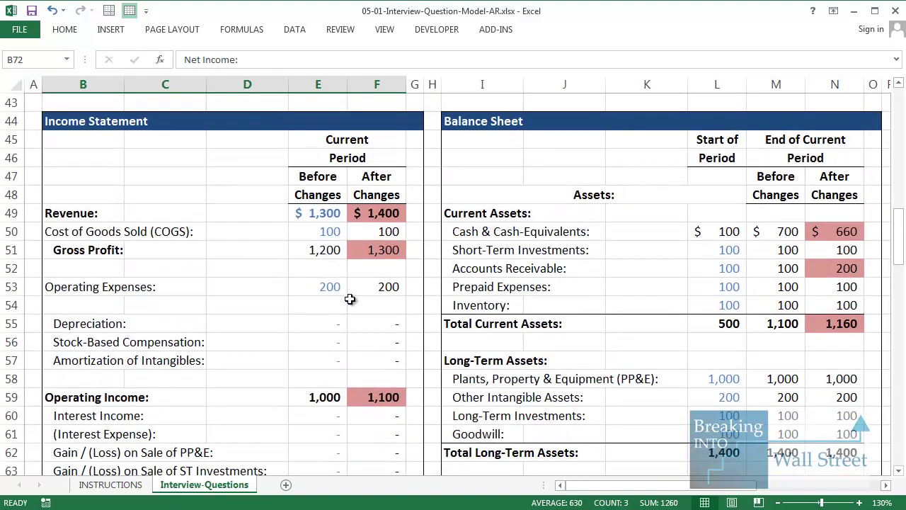
drag(312, 205, 388, 249)
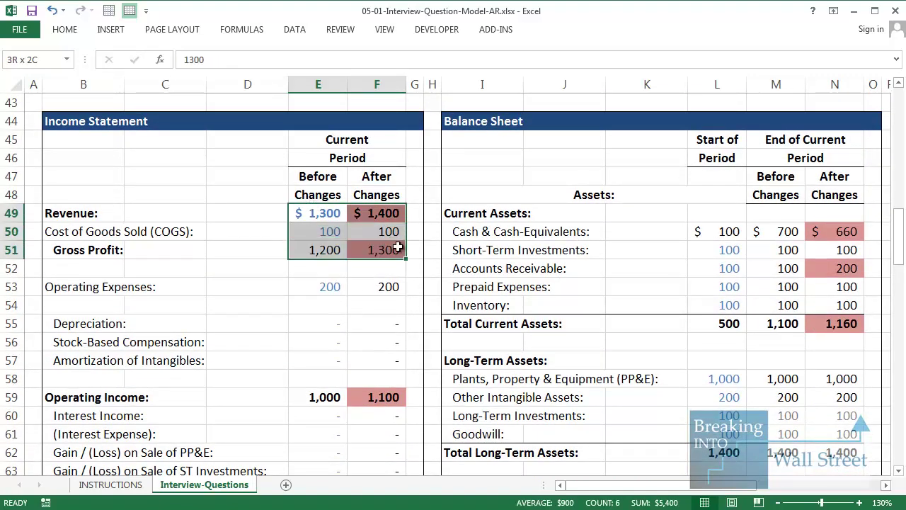
scroll(380, 321, down, 2)
scroll(380, 321, down, 3)
drag(62, 363, 366, 361)
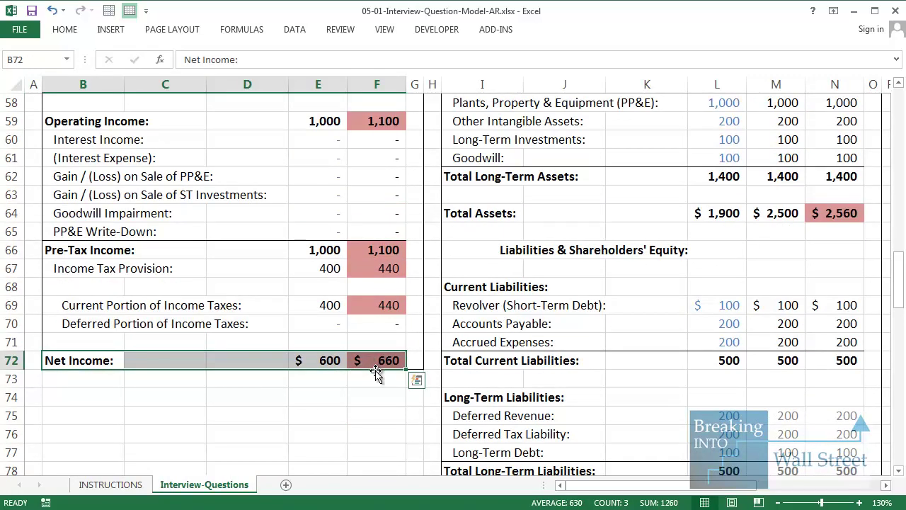
- Highlight the top of the Cash Flow Statement and the Balance Sheet's block down to Total Current Assets
drag(593, 486, 733, 485)
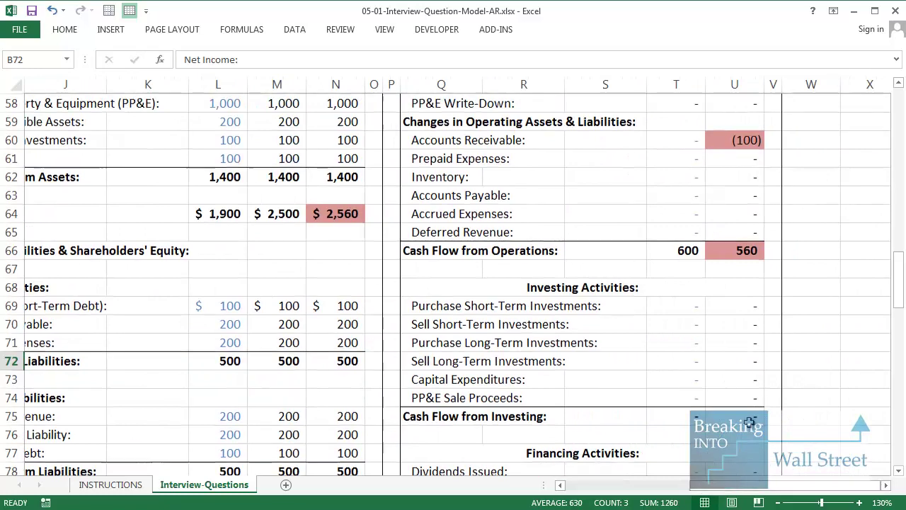
scroll(749, 419, up, 4)
scroll(749, 419, up, 1)
drag(435, 121, 779, 273)
drag(353, 226, 83, 194)
drag(106, 124, 475, 326)
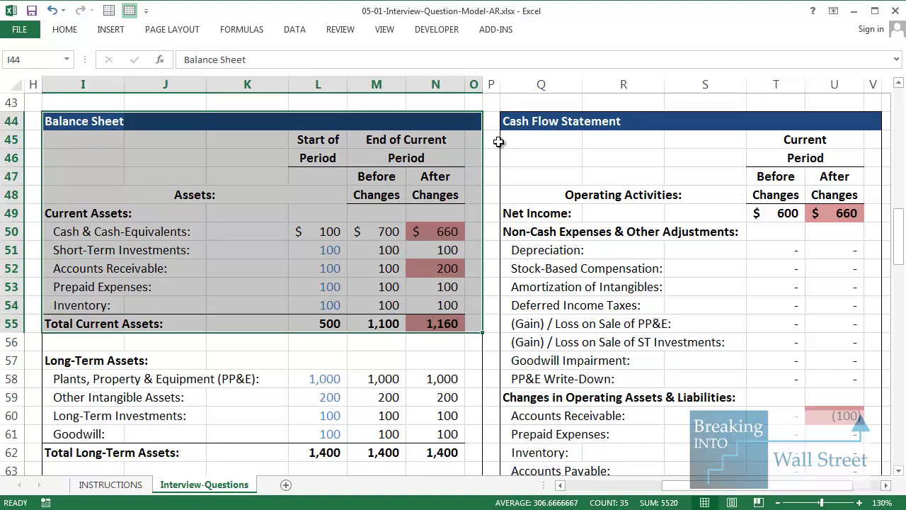
- Examine the non-cash adjustments section of the Cash Flow Statement
click(544, 123)
click(655, 339)
key(shift+Right)
key(shift+Right)
key(shift+Right)
key(shift+Right)
key(shift+Right)
key(shift+Right)
key(shift+Down)
key(shift+Down)
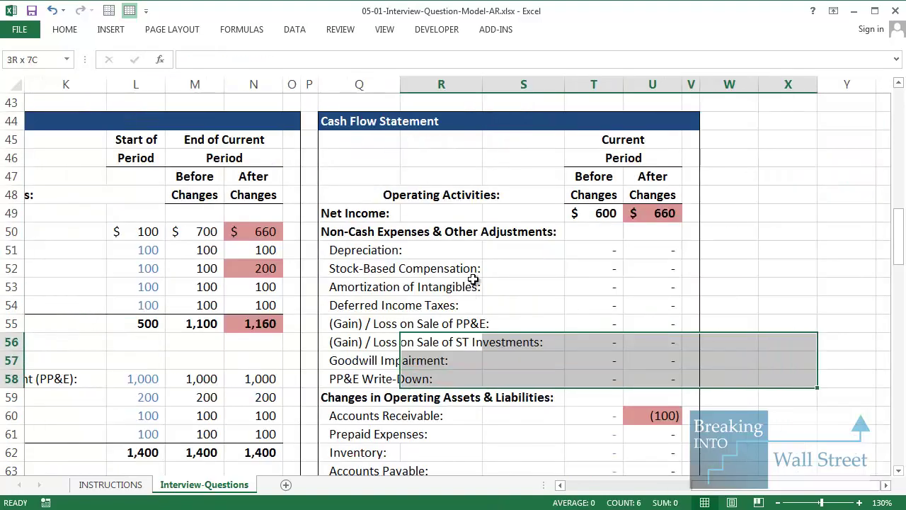
click(473, 292)
- Highlight the Cash Flow Statement's Net Income row across the before and after columns
click(354, 216)
key(shift+Right)
key(shift+Right)
key(shift+Right)
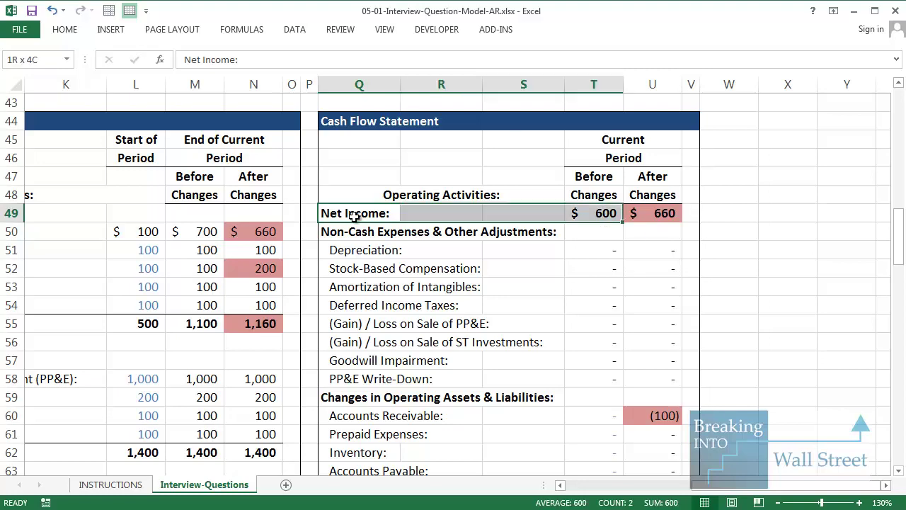
click(454, 268)
drag(365, 212, 659, 213)
- Highlight the Accounts Receivable row under Changes in Operating Assets & Liabilities on the Cash Flow Statement
scroll(616, 234, down, 1)
scroll(615, 234, down, 2)
drag(361, 305, 668, 309)
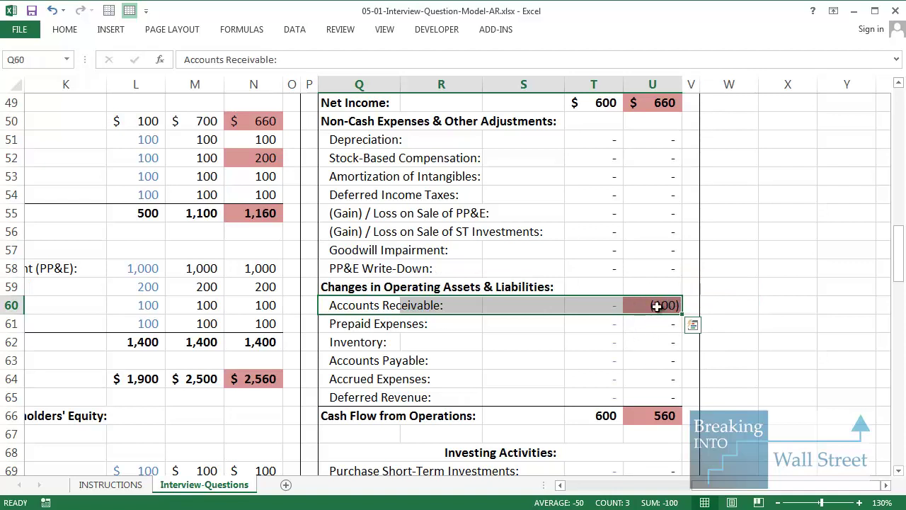
- Highlight the Income Statement's Revenue row across the before and after columns
drag(752, 487, 563, 488)
scroll(392, 297, up, 2)
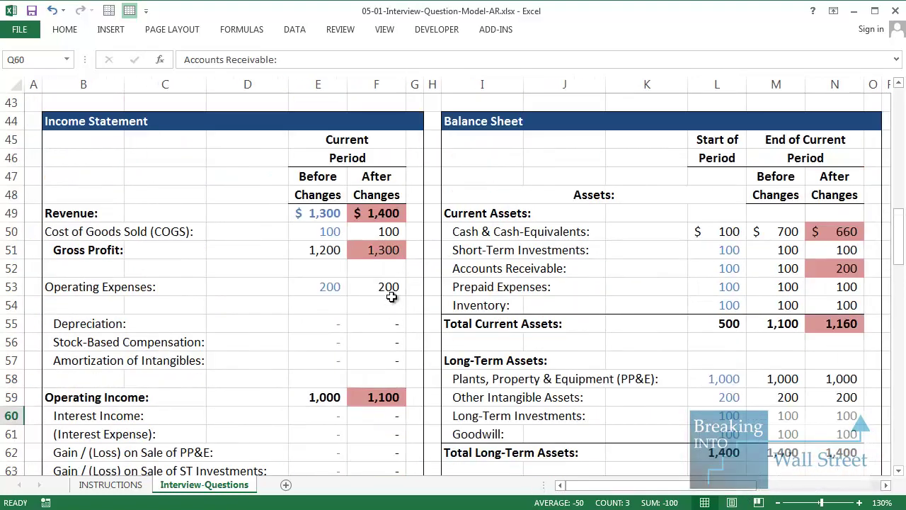
drag(56, 221, 373, 212)
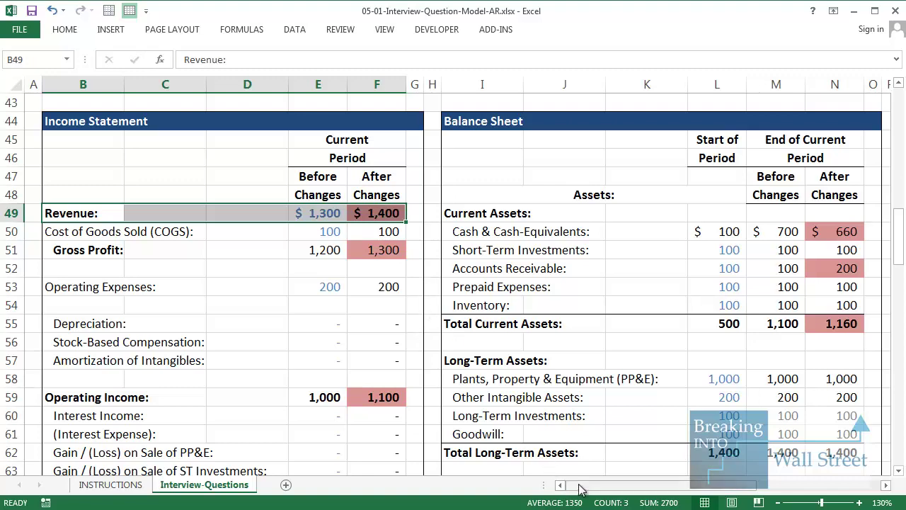
- Highlight the Accounts Receivable and Cash Flow from Operations rows on the Cash Flow Statement
drag(579, 488, 602, 488)
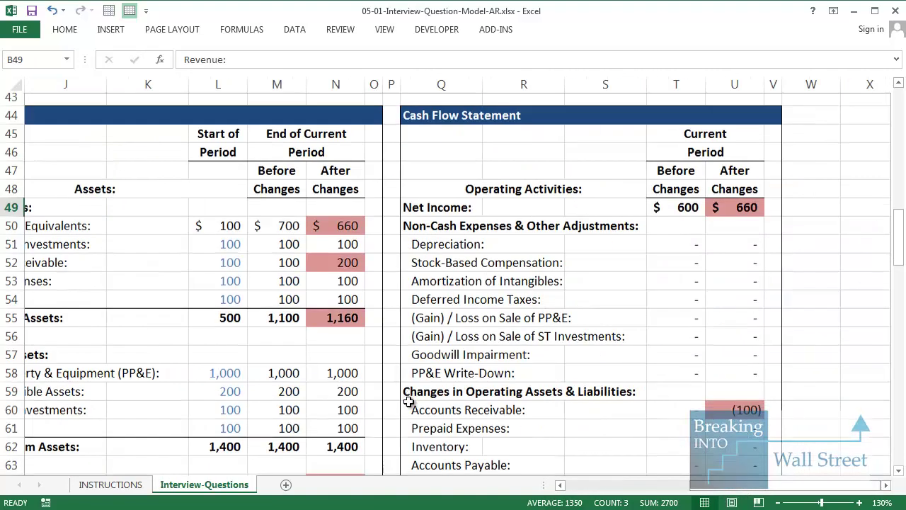
scroll(430, 373, down, 1)
drag(430, 364, 717, 353)
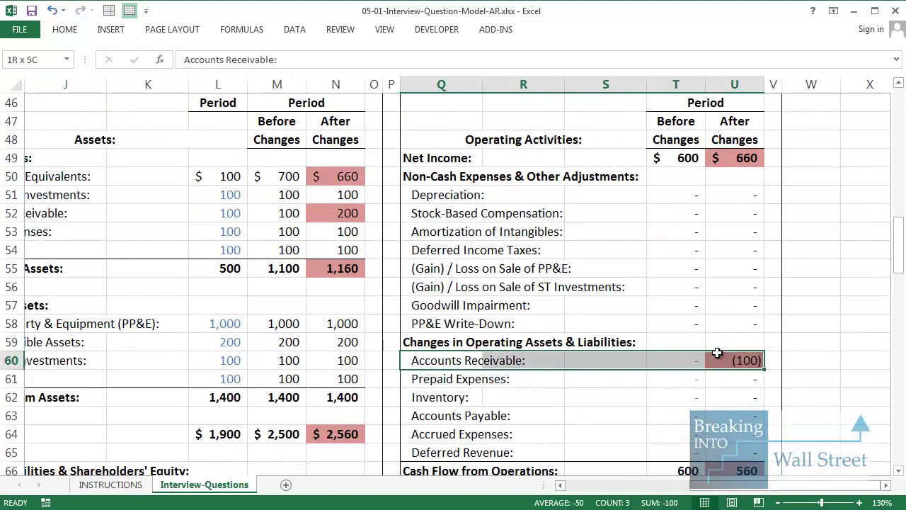
scroll(701, 371, down, 1)
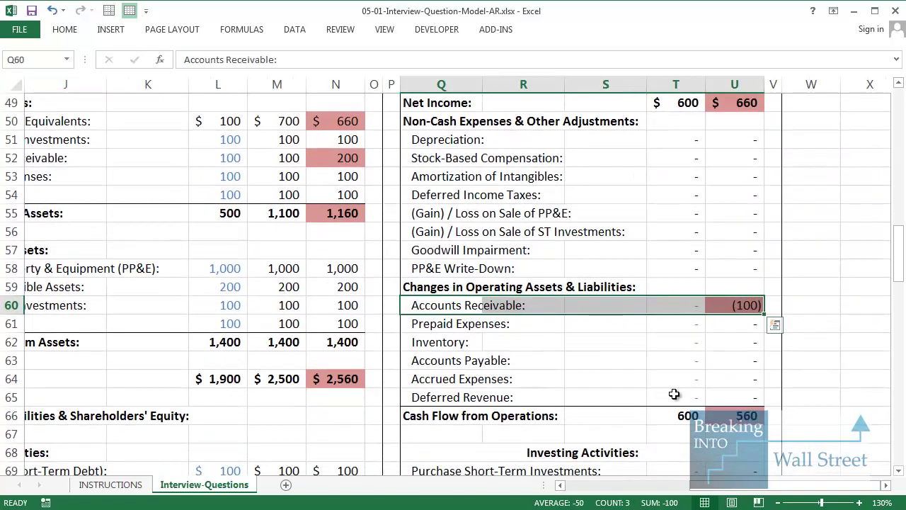
drag(425, 414, 717, 415)
drag(431, 309, 725, 302)
- Highlight the Increase / (Decrease) in Cash and Cash & Cash Equivalents rows at the end of the Cash Flow Statement
scroll(715, 305, down, 6)
scroll(717, 307, up, 1)
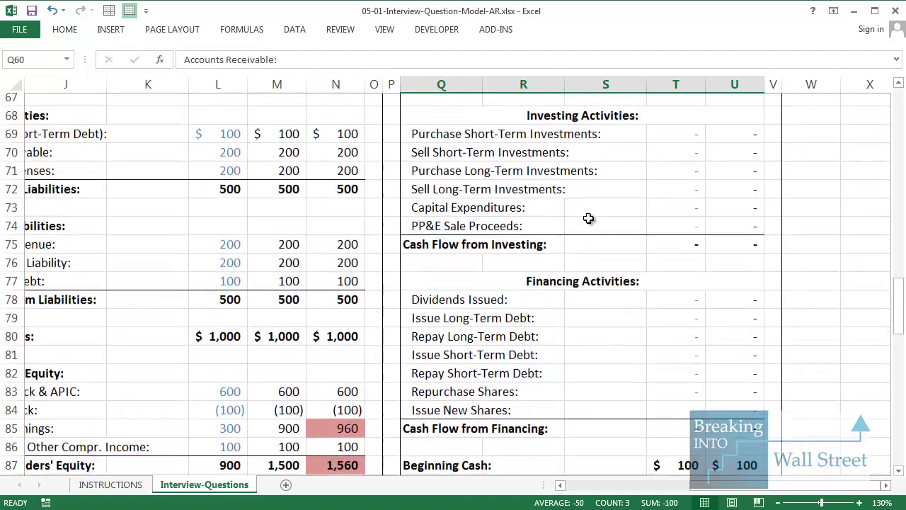
scroll(542, 354, down, 2)
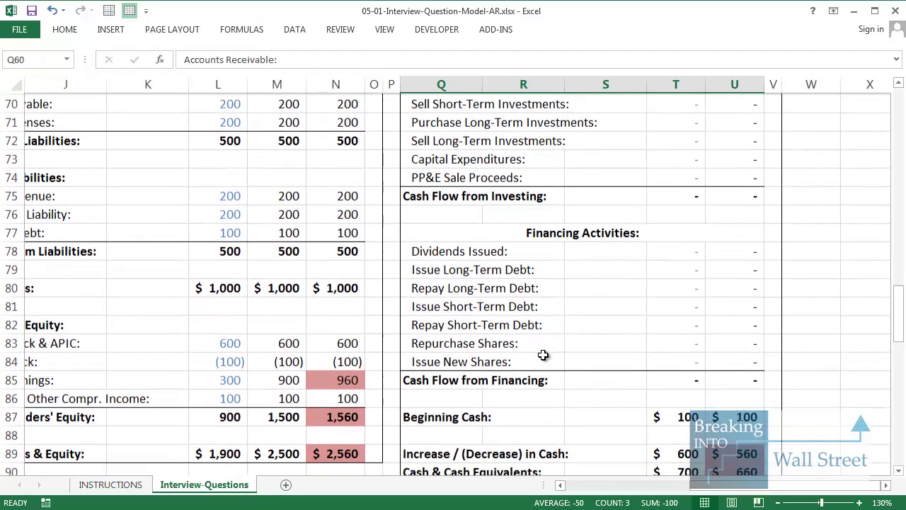
scroll(514, 370, down, 1)
drag(420, 341, 751, 361)
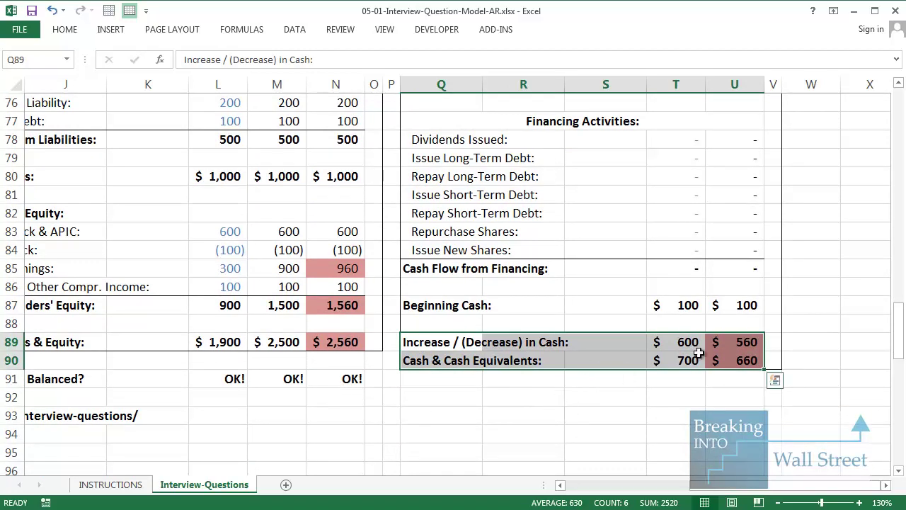
- Highlight the Balance Sheet's Cash & Cash-Equivalents, Accounts Receivable and Total Assets rows one after another
drag(775, 487, 680, 487)
scroll(696, 468, up, 10)
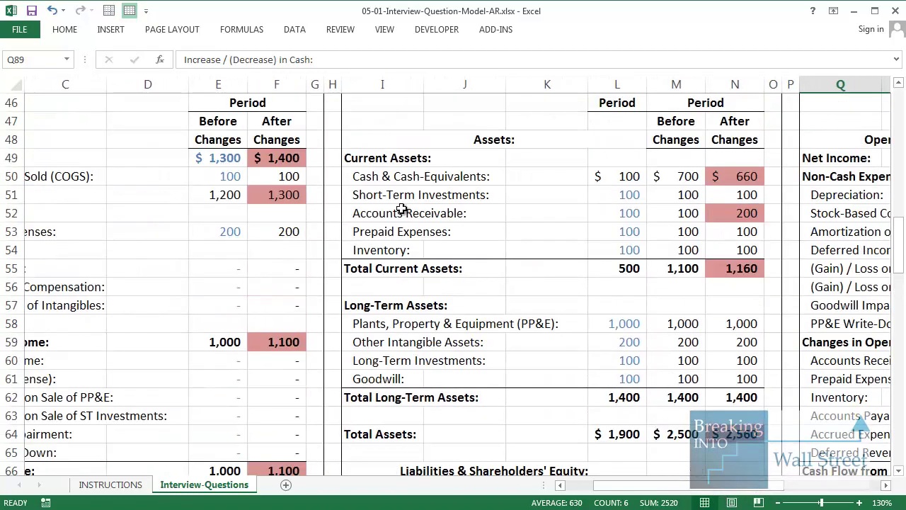
scroll(696, 468, up, 1)
drag(380, 232, 729, 232)
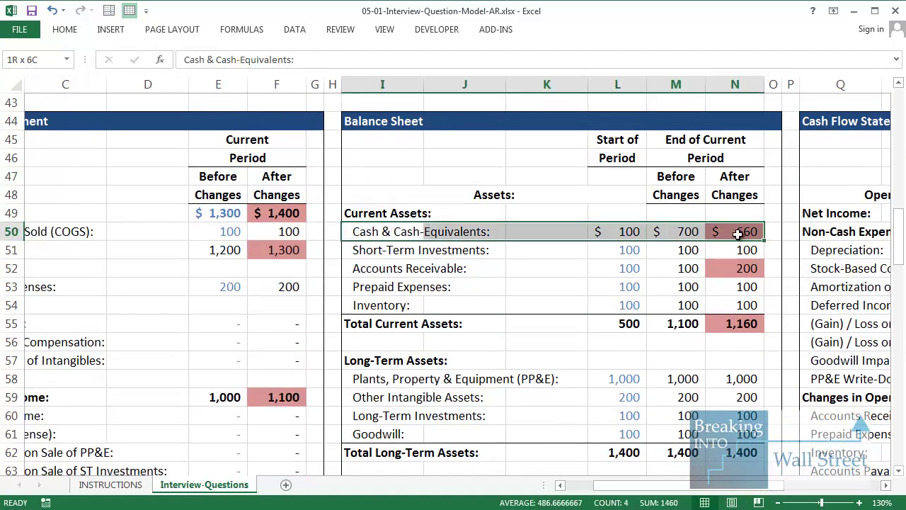
drag(371, 268, 712, 263)
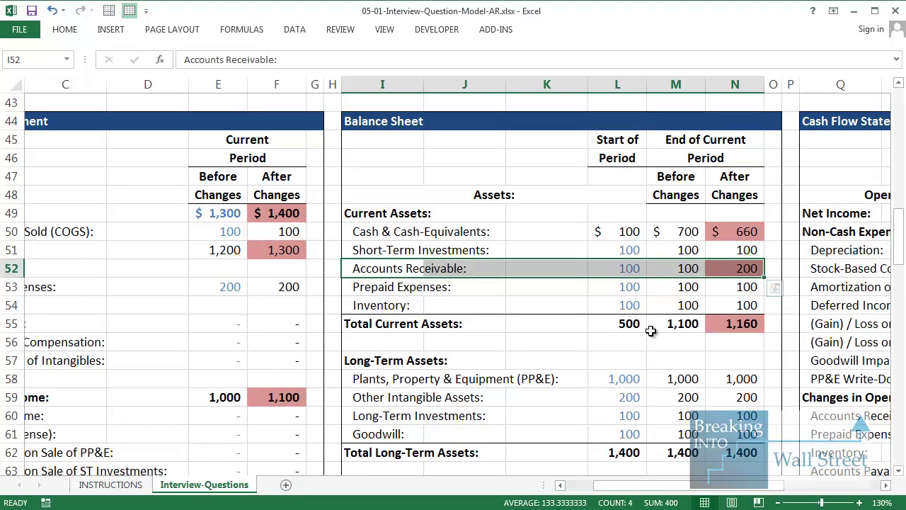
scroll(663, 303, down, 2)
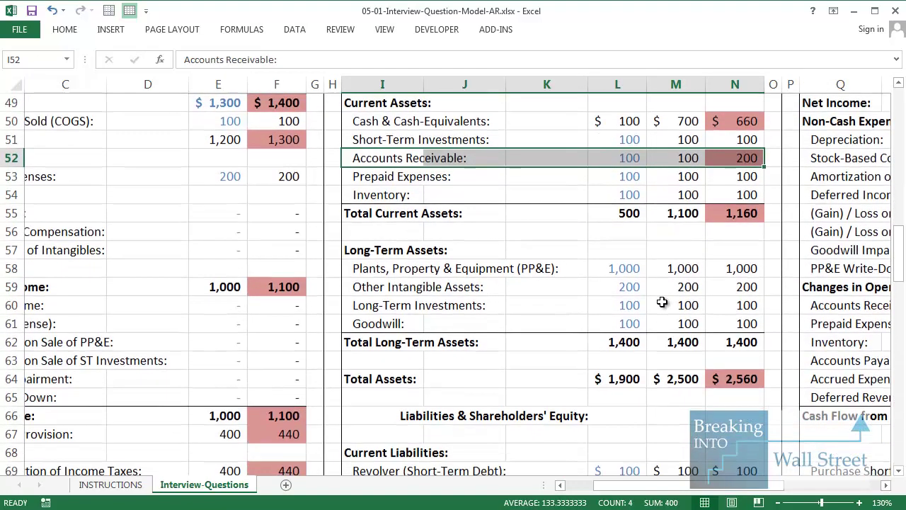
drag(384, 379, 720, 389)
- Trace Net Income on the Income Statement to Retained Earnings and Total Liabilities & Equity by highlighting those rows
scroll(709, 394, down, 6)
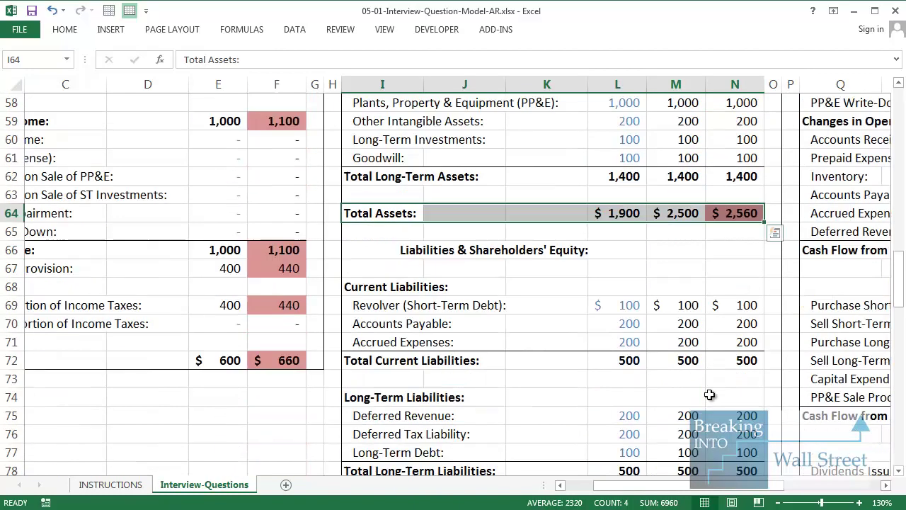
scroll(530, 326, down, 1)
drag(376, 377, 737, 376)
drag(262, 141, 78, 139)
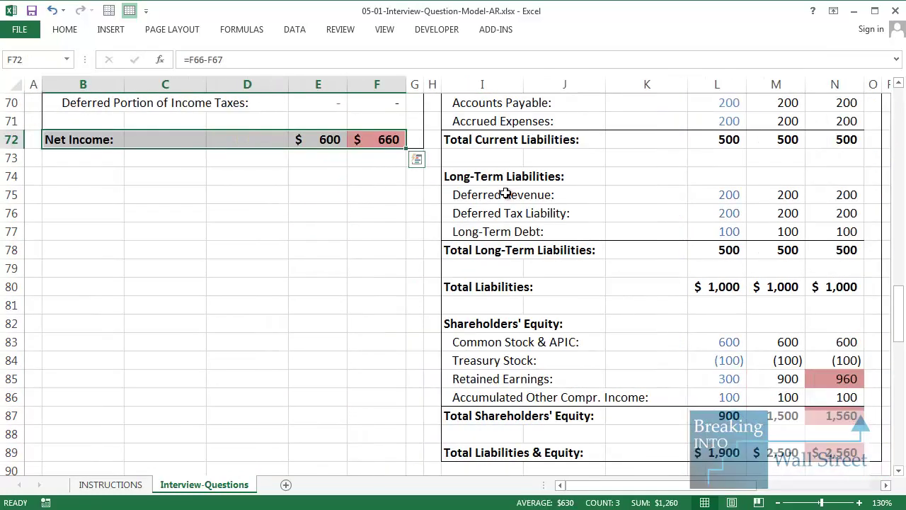
drag(489, 379, 671, 378)
scroll(351, 376, down, 1)
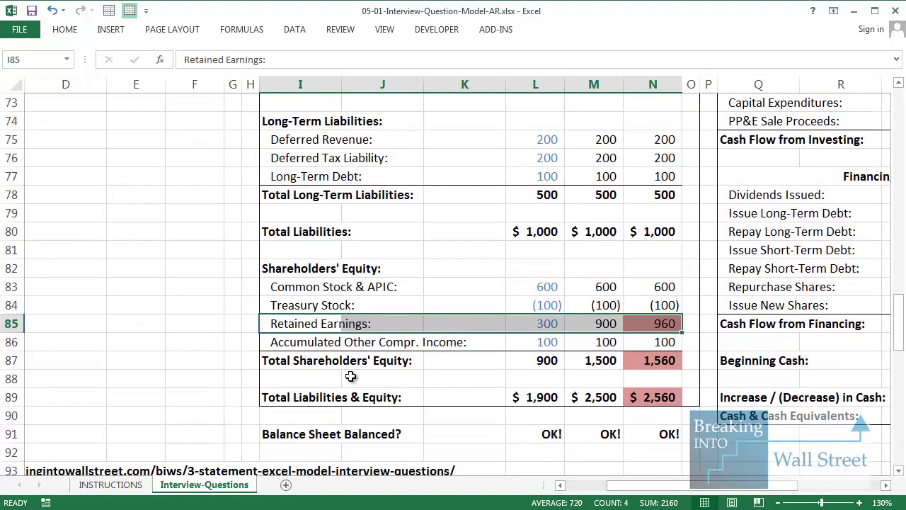
drag(294, 402, 635, 390)
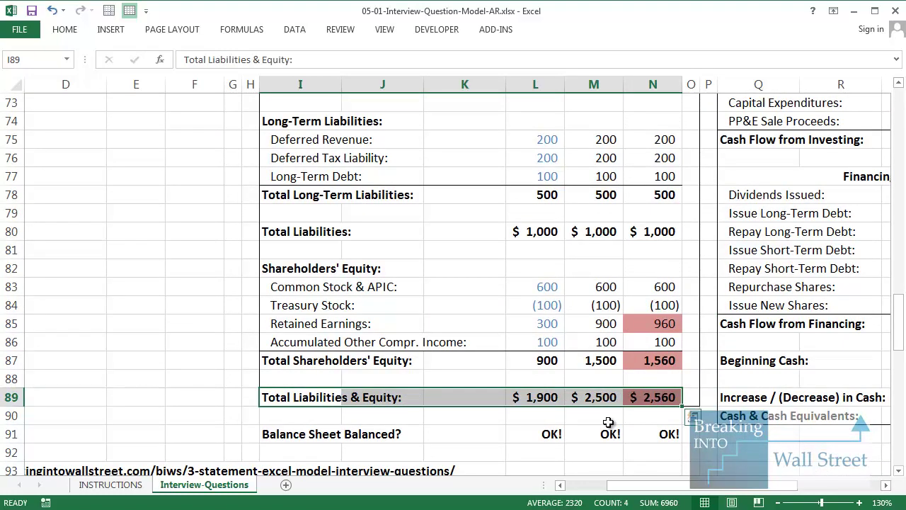
- Highlight the Balance Sheet's Accounts Receivable, Retained Earnings and Cash & Cash-Equivalents rows in turn
scroll(608, 423, up, 9)
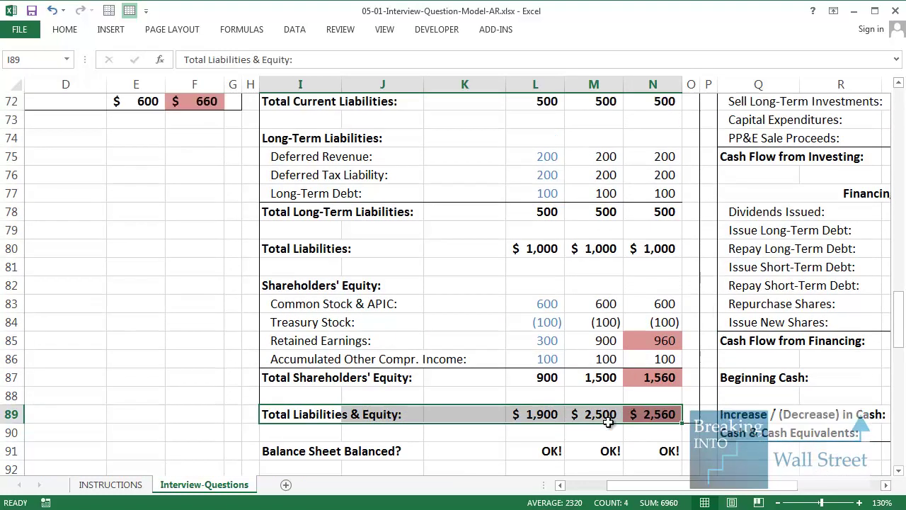
drag(296, 171, 291, 215)
drag(290, 214, 290, 214)
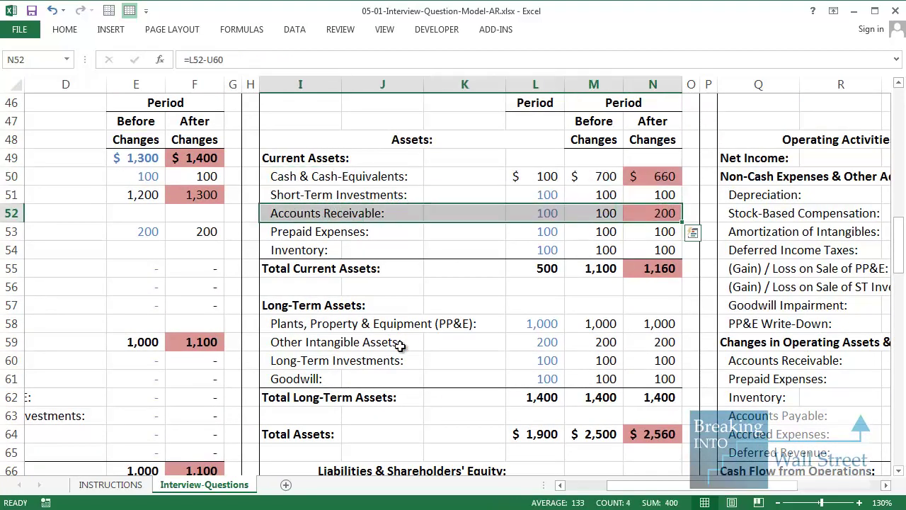
scroll(402, 347, down, 8)
drag(312, 379, 660, 376)
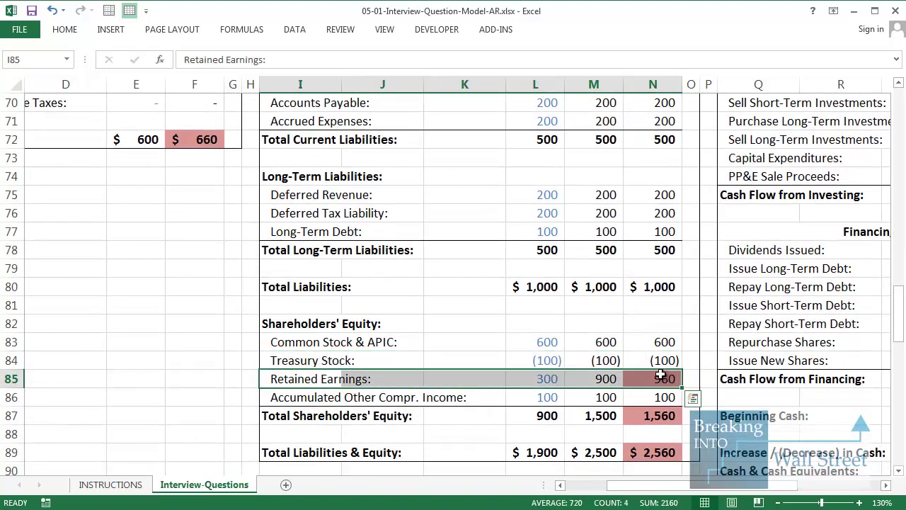
scroll(661, 375, up, 9)
drag(655, 234, 301, 227)
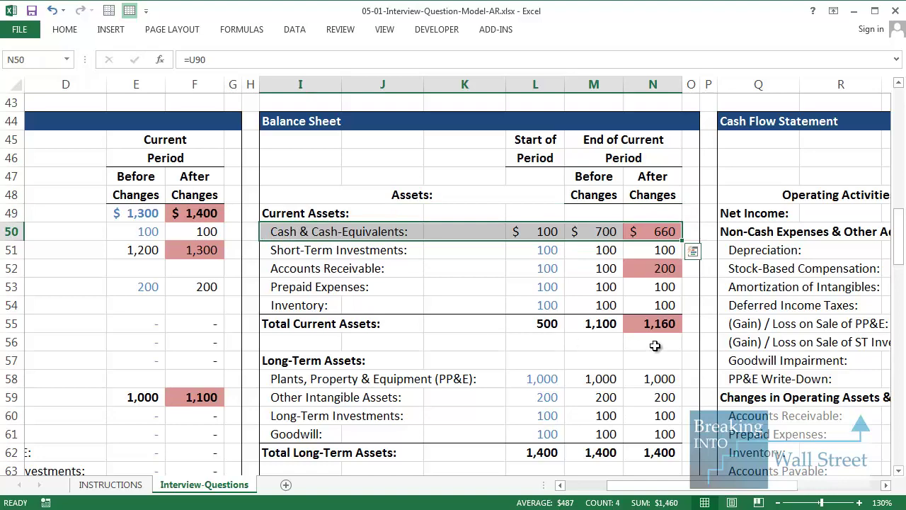
- Highlight the Income Tax Provision row on the Income Statement across the before and after columns
scroll(655, 345, down, 3)
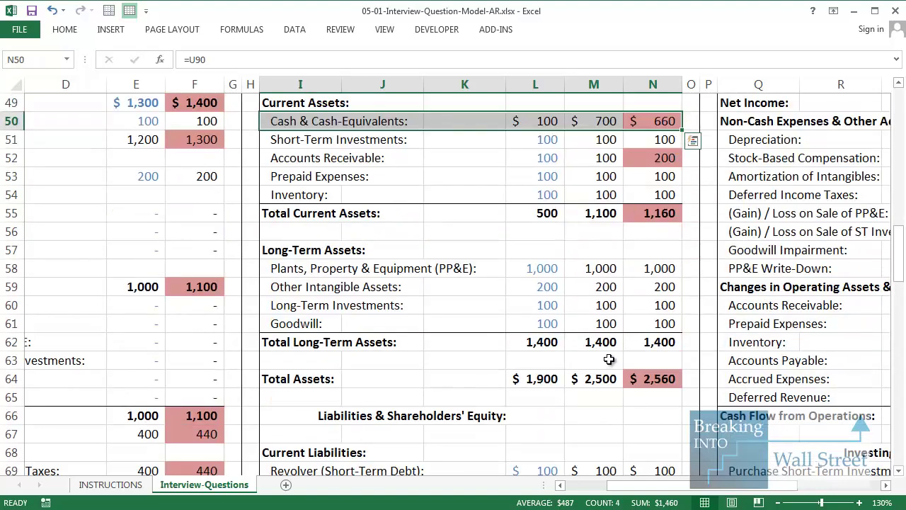
scroll(407, 404, up, 2)
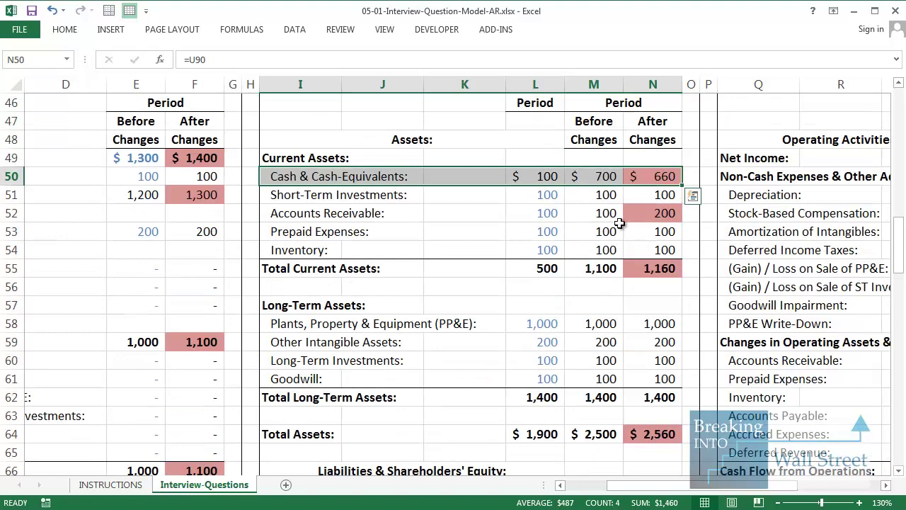
scroll(623, 184, down, 4)
drag(503, 340, 71, 305)
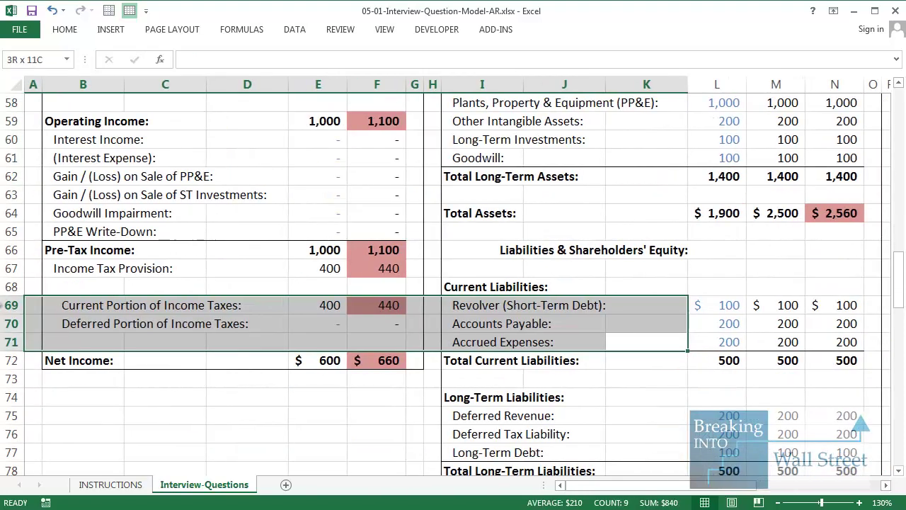
drag(67, 269, 391, 268)
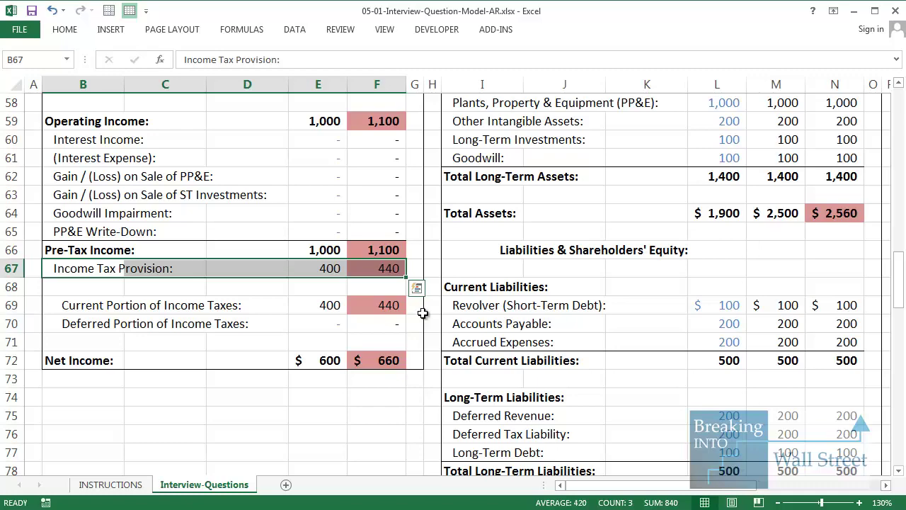
- Highlight the Income Statement's Revenue row, the Balance Sheet's Cash & Cash-Equivalents row and the Income Tax Provision row in turn
scroll(370, 253, up, 5)
click(89, 213)
drag(223, 212, 383, 214)
scroll(347, 230, down, 2)
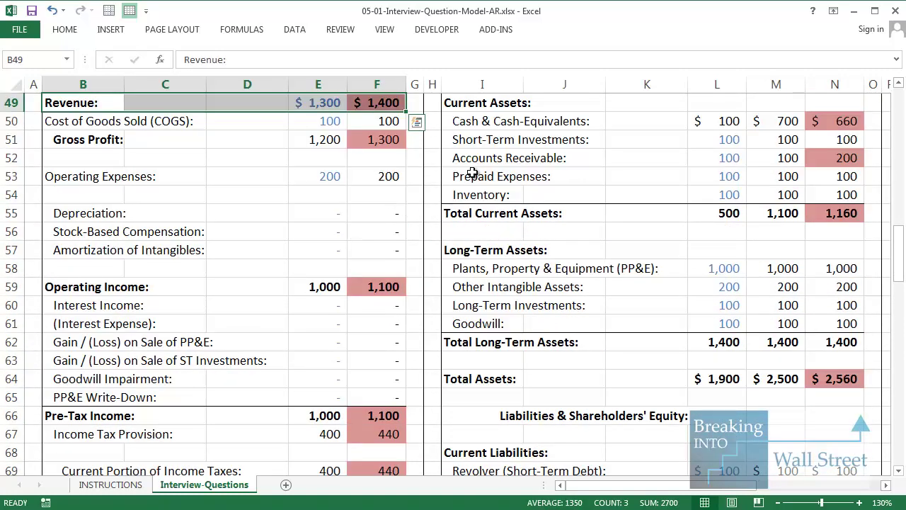
scroll(471, 174, up, 1)
drag(445, 176, 834, 177)
scroll(234, 311, down, 4)
drag(68, 274, 387, 267)
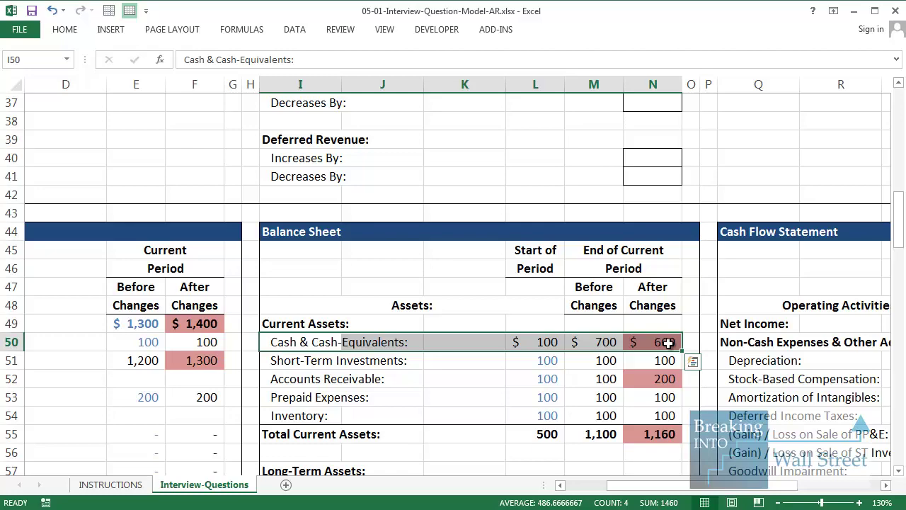
- Highlight note 4 in rows 110 to 115, on what happens when AR goes down after cash collection
scroll(668, 343, down, 18)
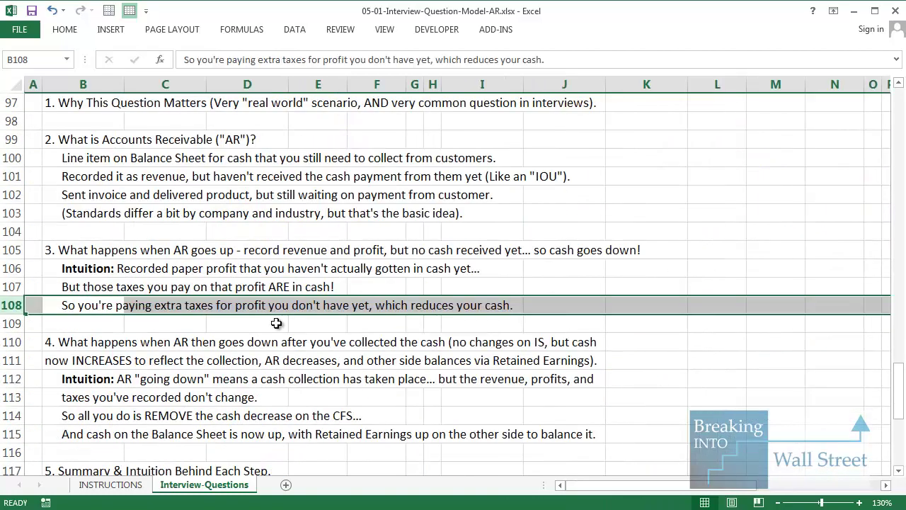
key(Down)
key(Down)
key(shift+space)
key(shift+Down)
key(shift+Down)
key(shift+Down)
key(shift+Down)
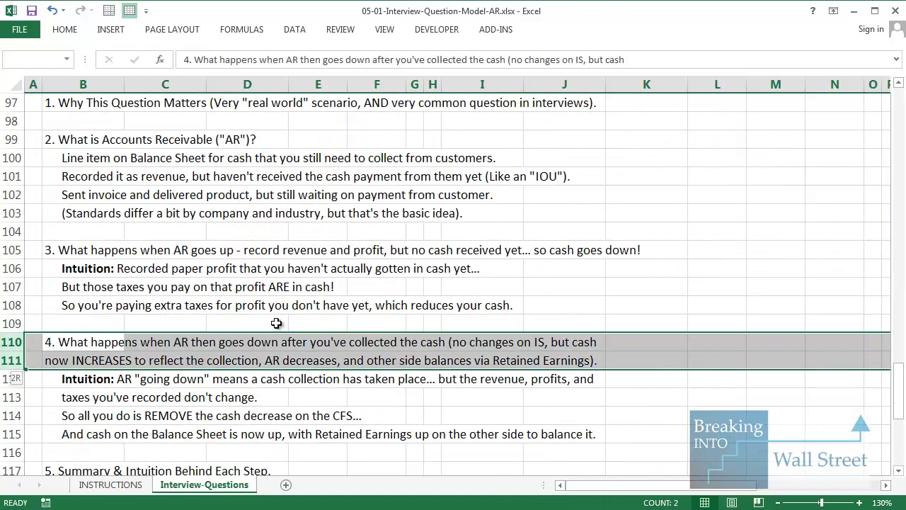
key(shift+Down)
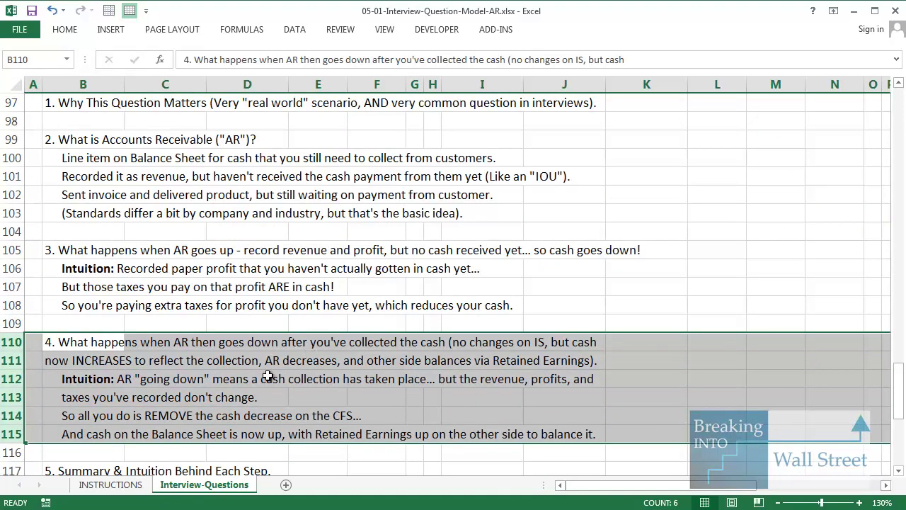
scroll(211, 319, down, 1)
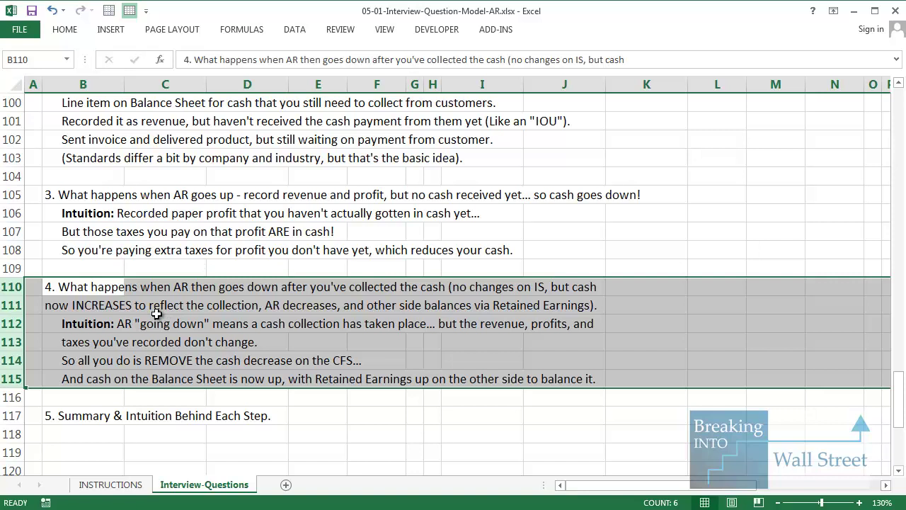
click(136, 357)
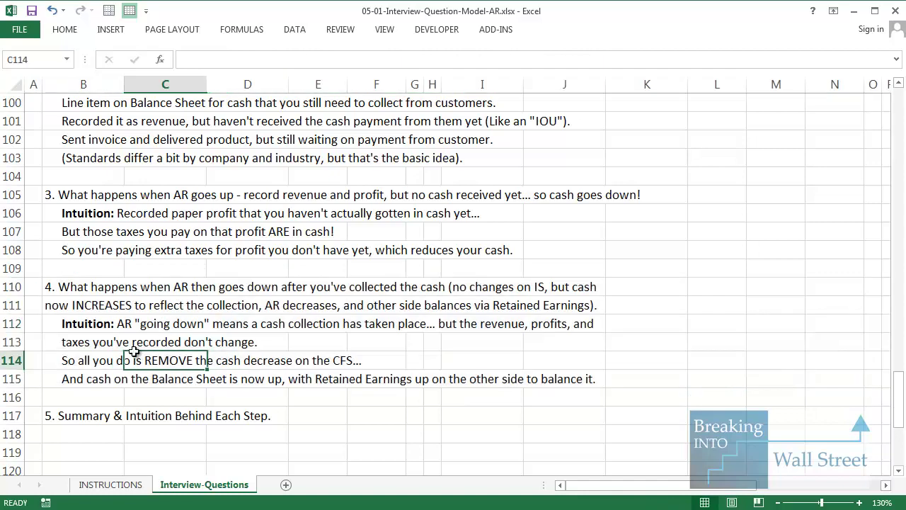
- Highlight the Accounts Receivable Increases By row in the interview-question scenarios
scroll(354, 366, up, 20)
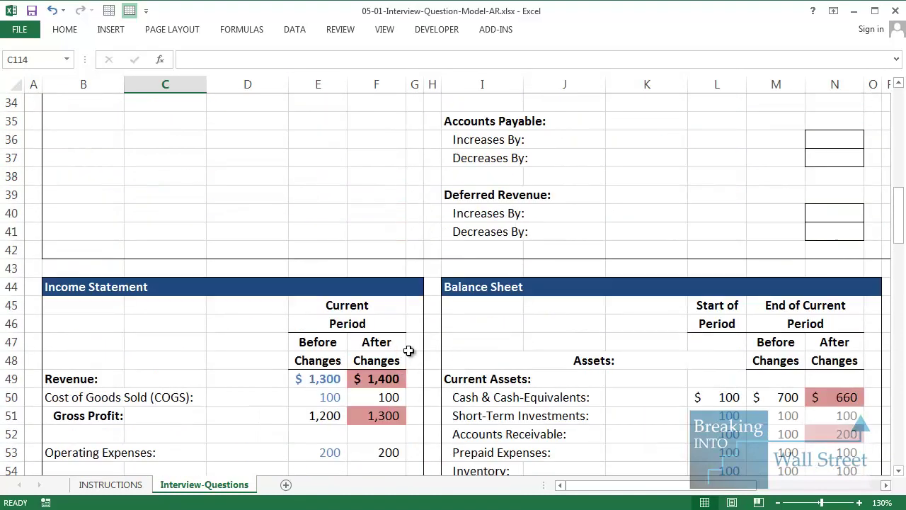
scroll(594, 344, up, 2)
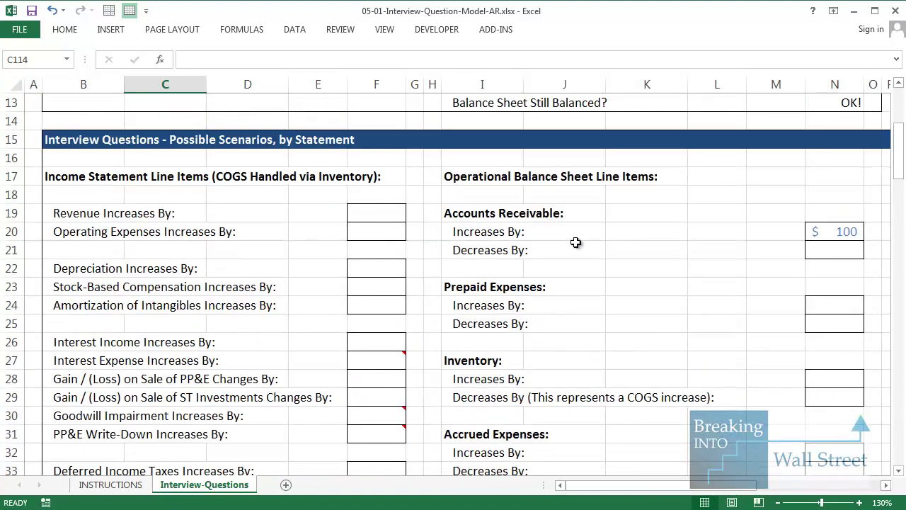
drag(846, 233, 449, 231)
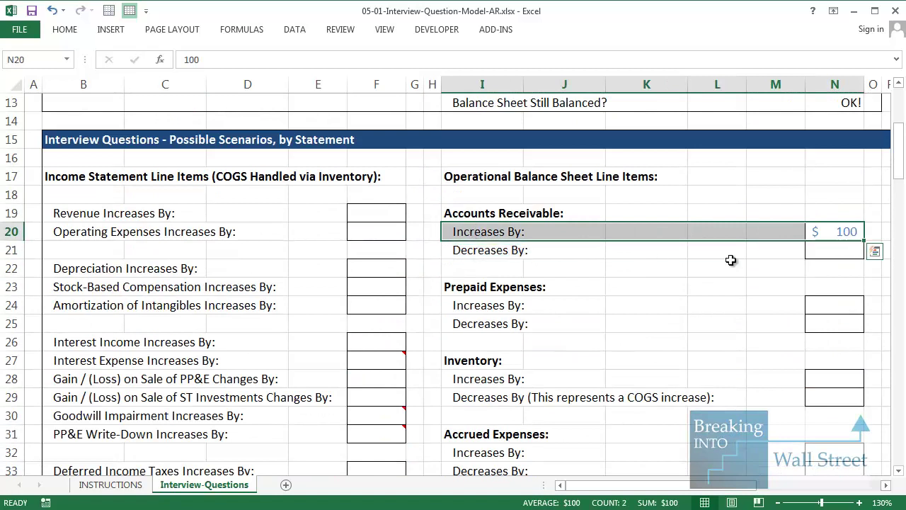
click(820, 251)
text(100)
key(Escape)
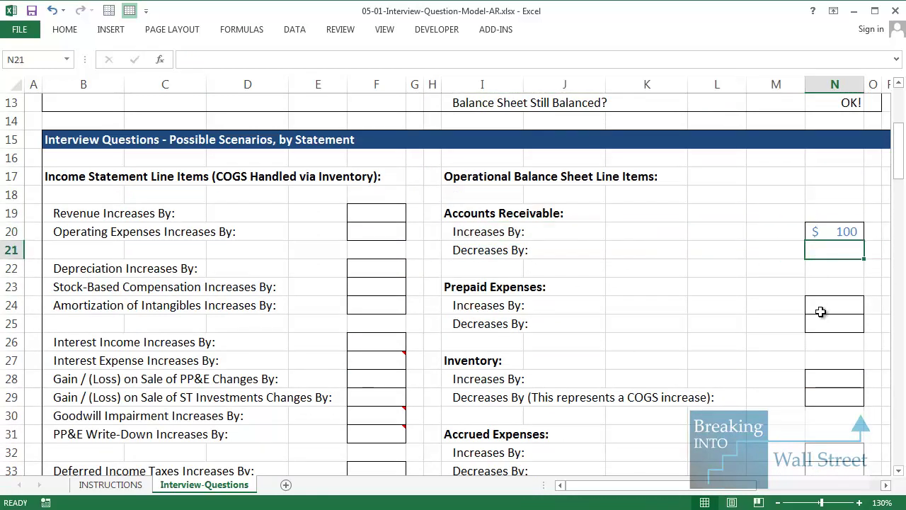
- Set the Accounts Receivable decrease to 100 in the interview-question scenarios
text(100)
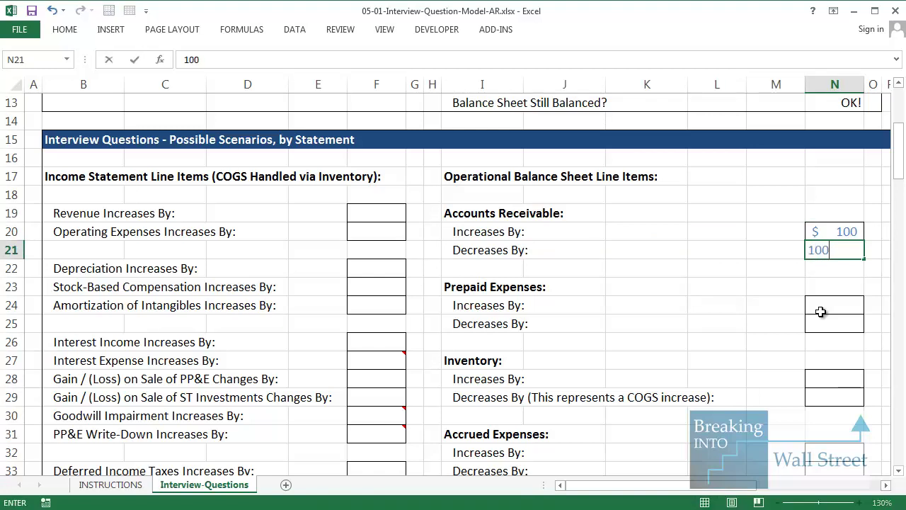
key(ctrl+Return)
- Highlight the entire Income Statement and review it from Revenue down to Net Income
scroll(821, 312, down, 10)
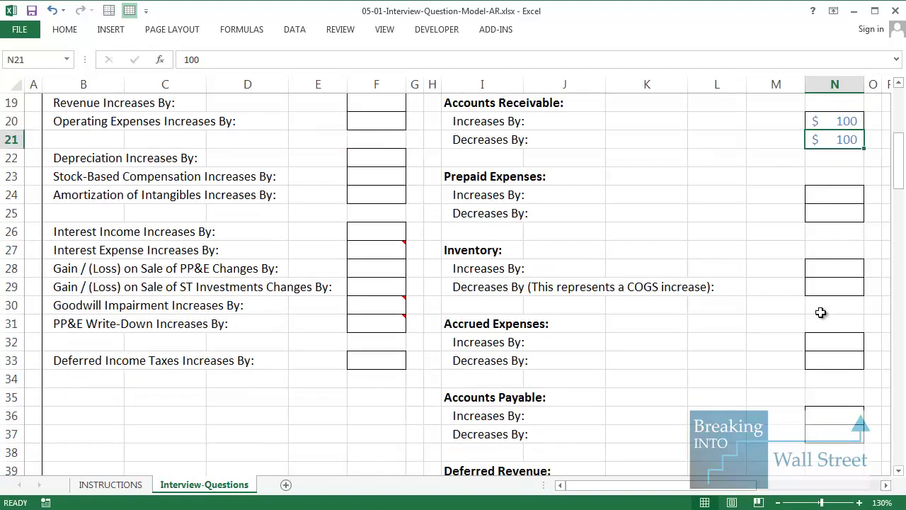
drag(69, 123, 415, 452)
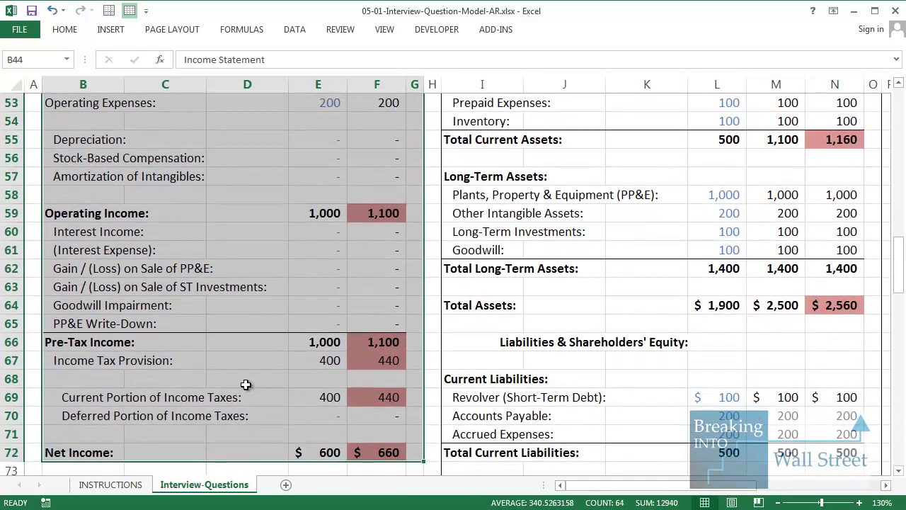
scroll(248, 382, up, 4)
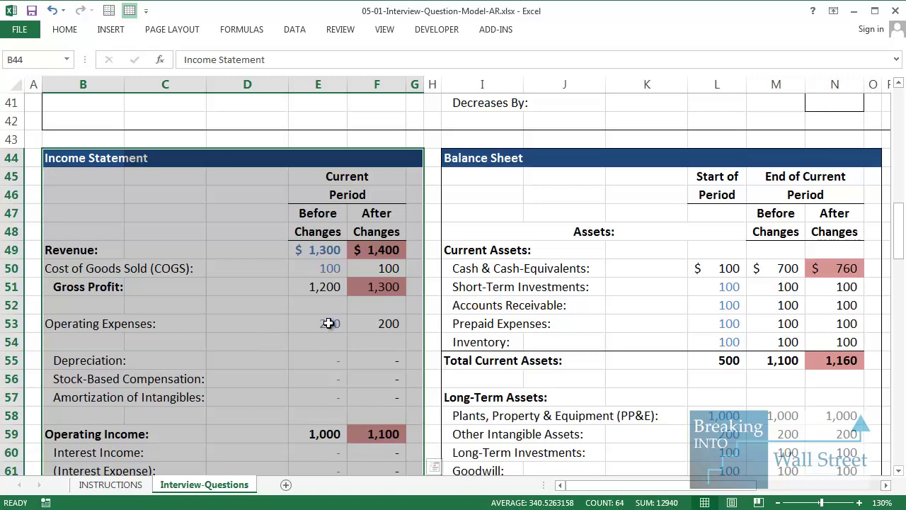
scroll(396, 366, down, 3)
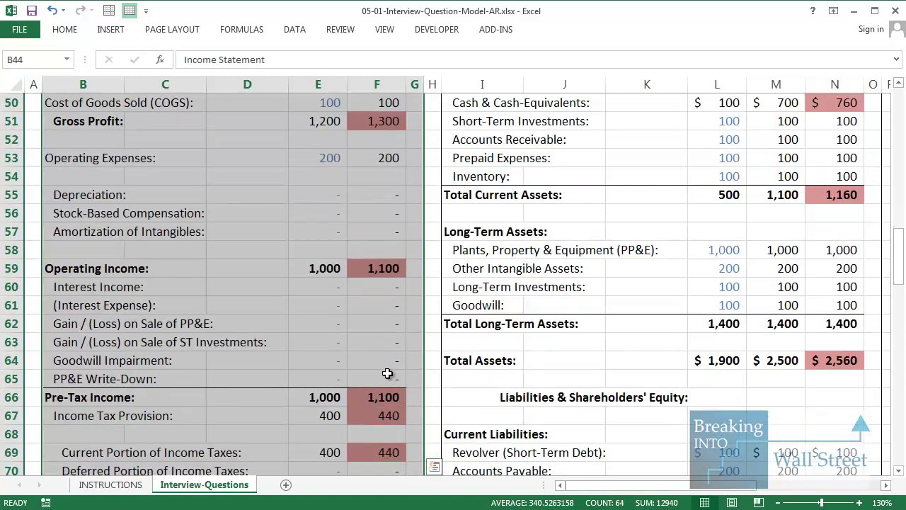
scroll(393, 361, down, 2)
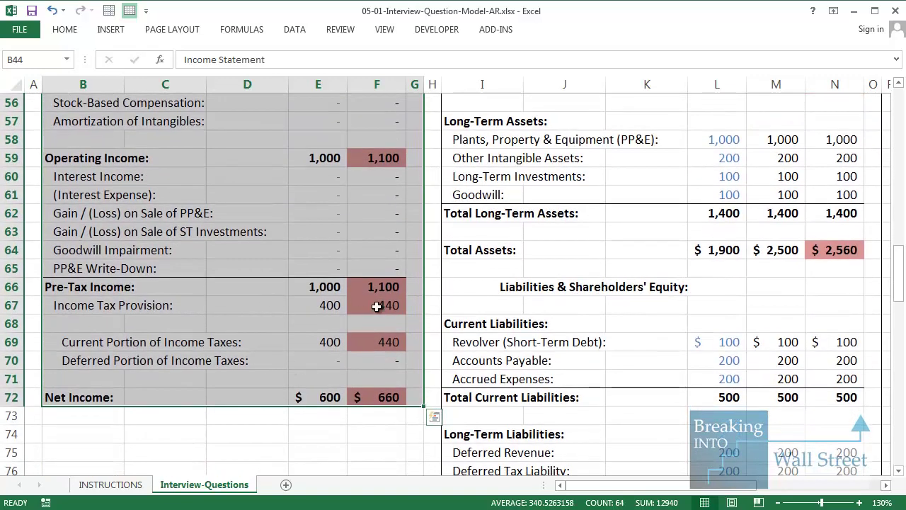
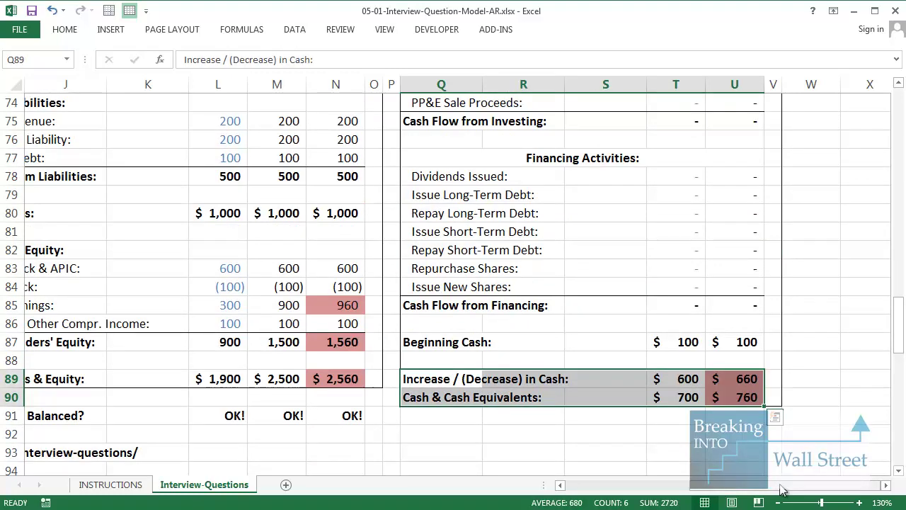
- Highlight the Income Statement's Revenue row and then its Net Income row across the before and after columns
drag(782, 490, 599, 493)
scroll(460, 327, up, 4)
scroll(460, 328, up, 5)
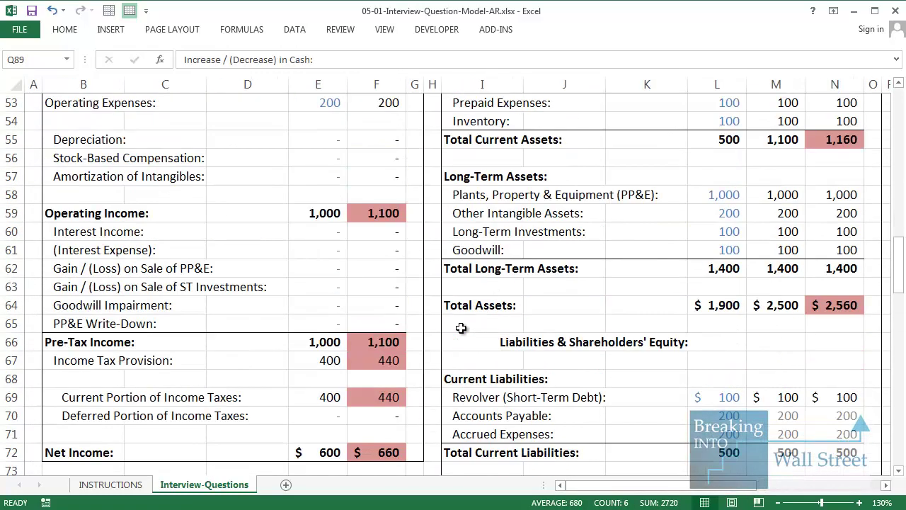
drag(87, 138, 377, 141)
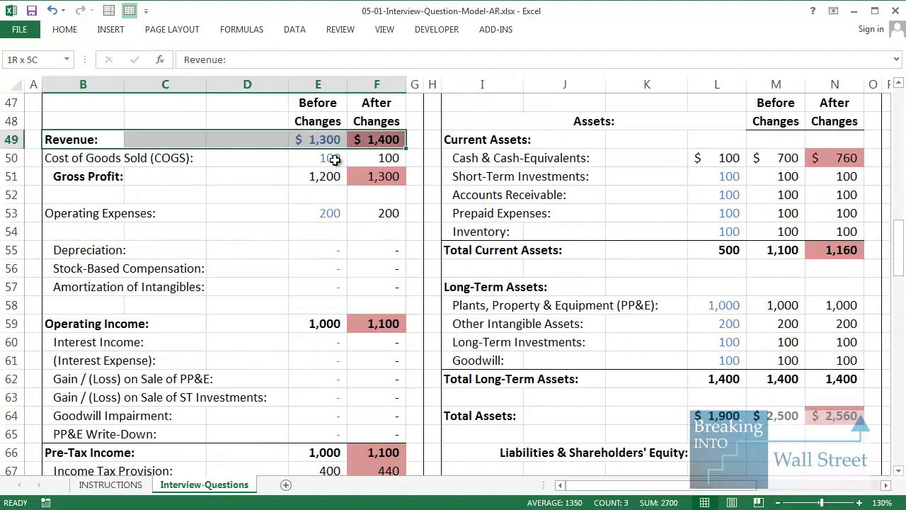
scroll(214, 283, down, 3)
drag(87, 391, 391, 397)
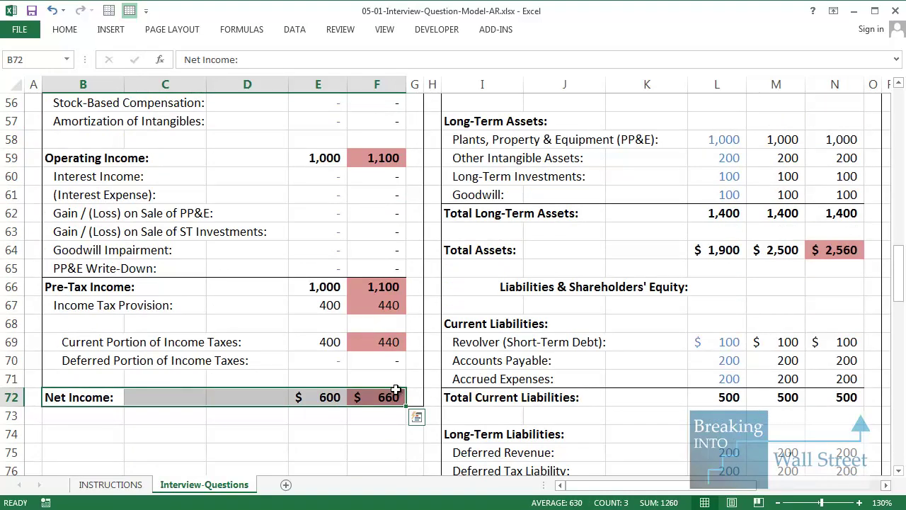
- Highlight the Balance Sheet's Cash & Cash-Equivalents row, followed by its Retained Earnings row
drag(658, 485, 727, 485)
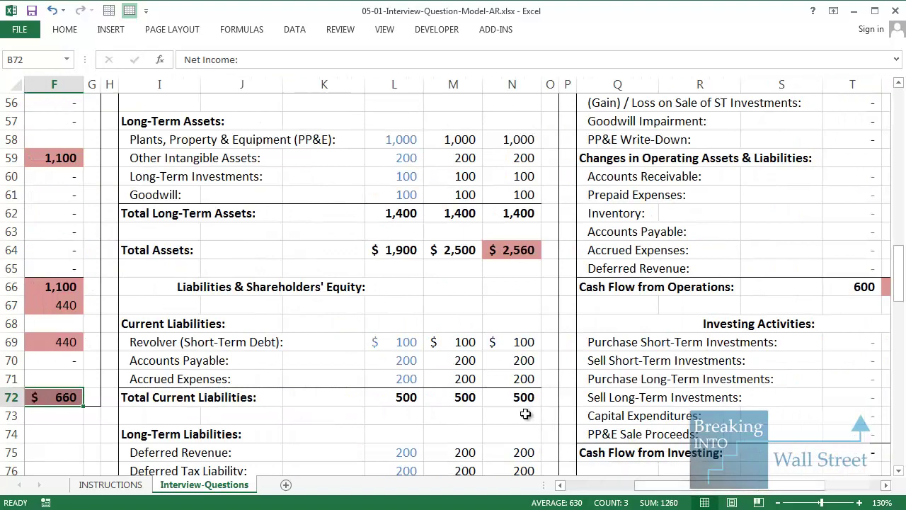
scroll(526, 413, up, 4)
drag(152, 212, 512, 213)
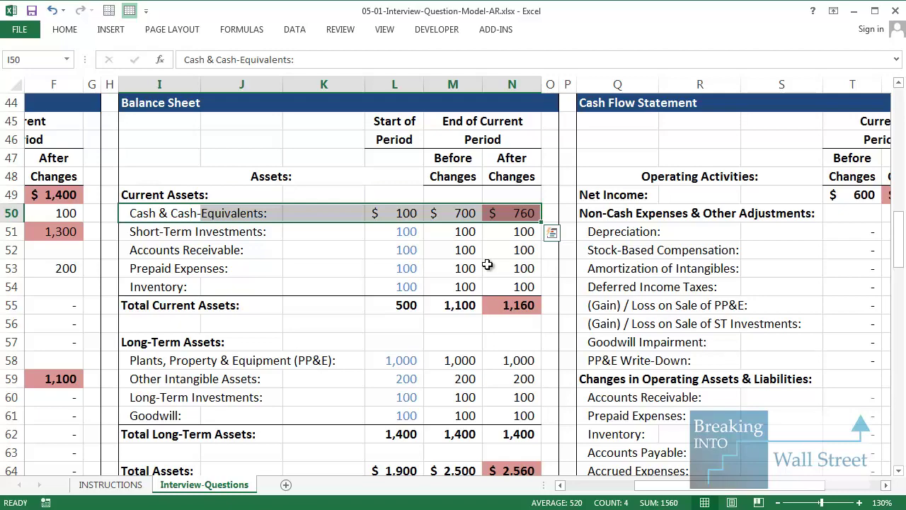
scroll(488, 265, down, 8)
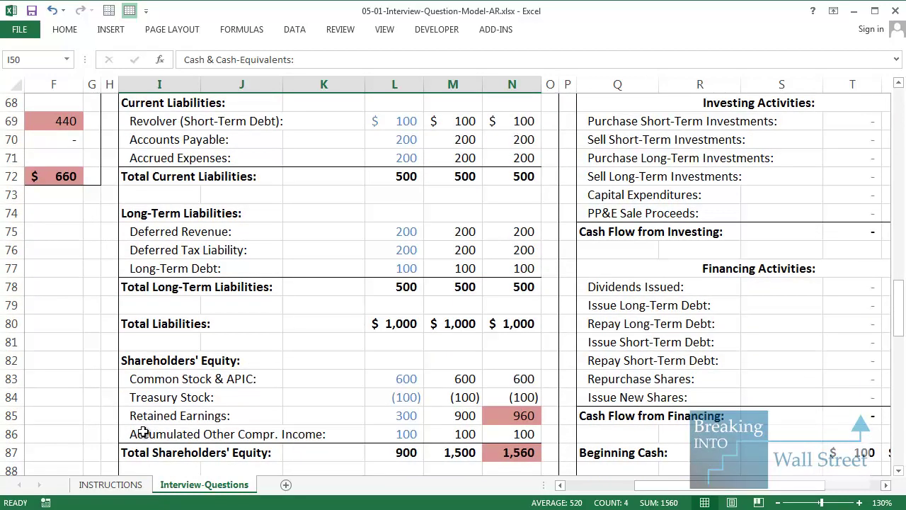
drag(142, 416, 538, 418)
- Highlight the Net Income row on the Income Statement, then the Balance Sheet Balanced? check row
drag(666, 487, 545, 490)
drag(47, 176, 405, 177)
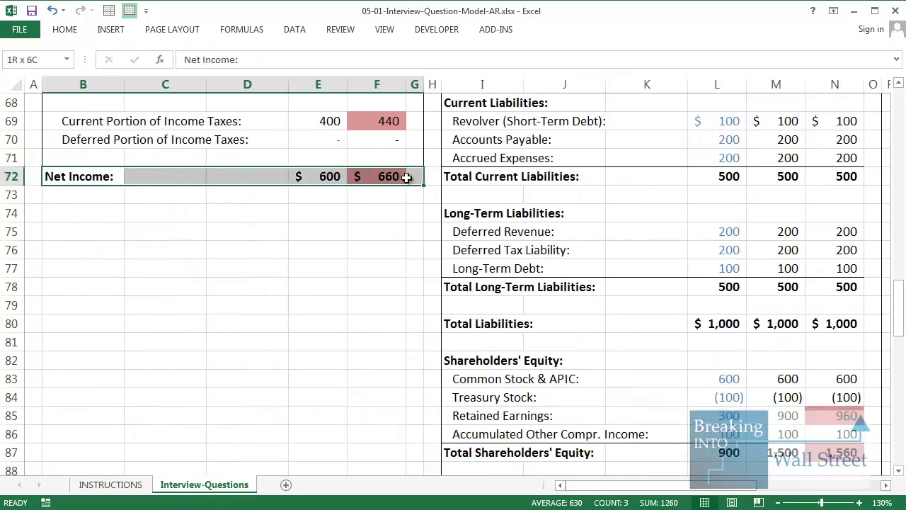
scroll(627, 398, down, 3)
drag(460, 360, 836, 361)
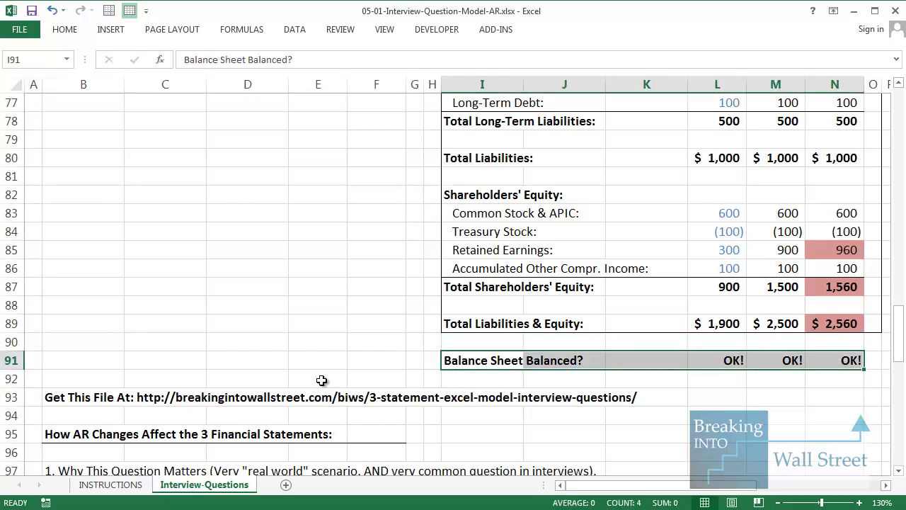
- Highlight note 3 in rows 105 to 108, on what happens when AR goes up
scroll(321, 381, down, 1)
scroll(321, 381, down, 8)
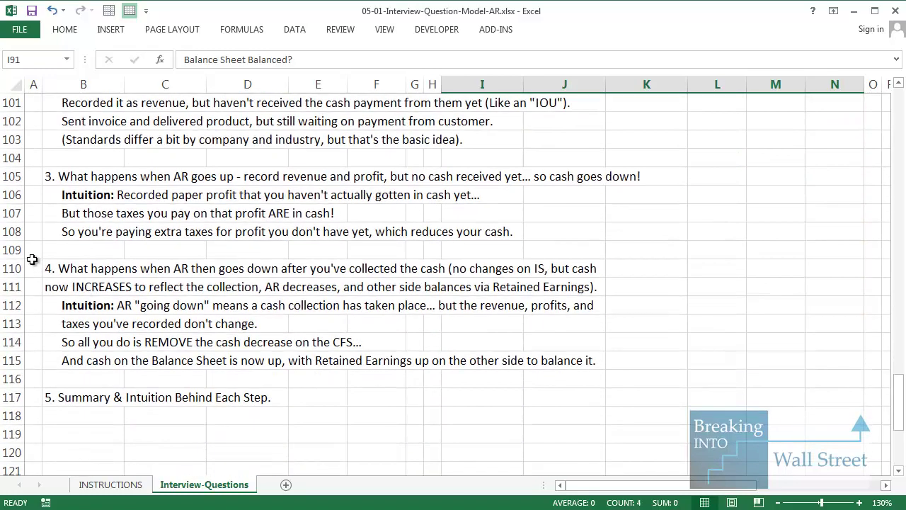
click(56, 268)
click(91, 174)
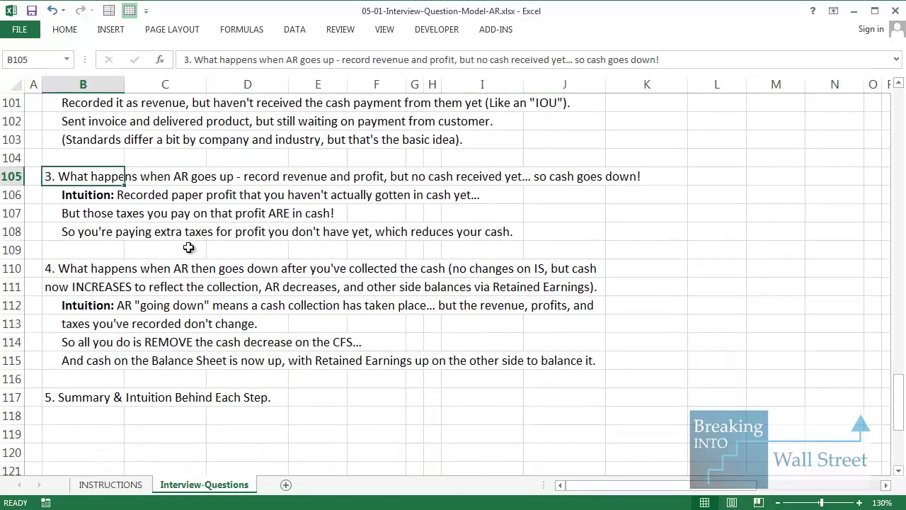
key(shift+space)
key(shift+Down)
key(shift+Down)
key(shift+Down)
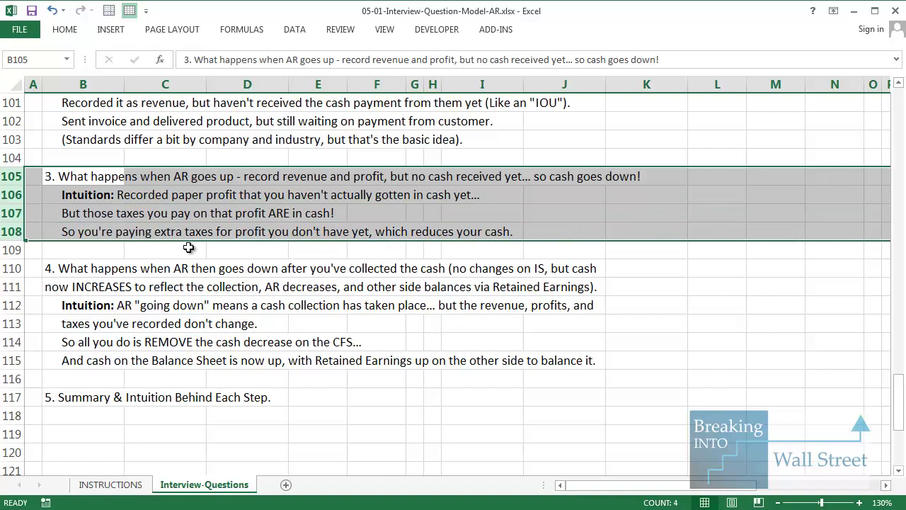
- Highlight the opening lines of note 4 in rows 110 and 111, on AR going down after cash collection
key(Down)
key(Down)
key(Down)
key(Down)
key(Down)
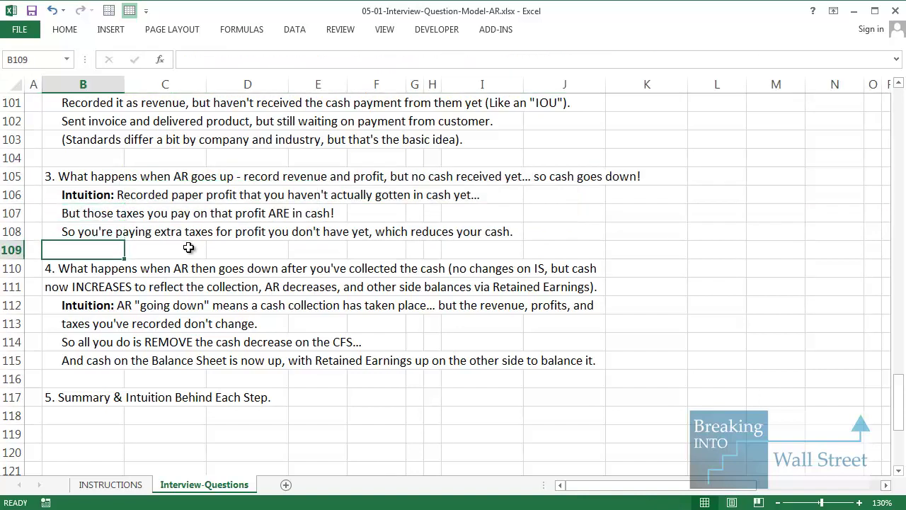
key(shift+space)
key(shift+Down)
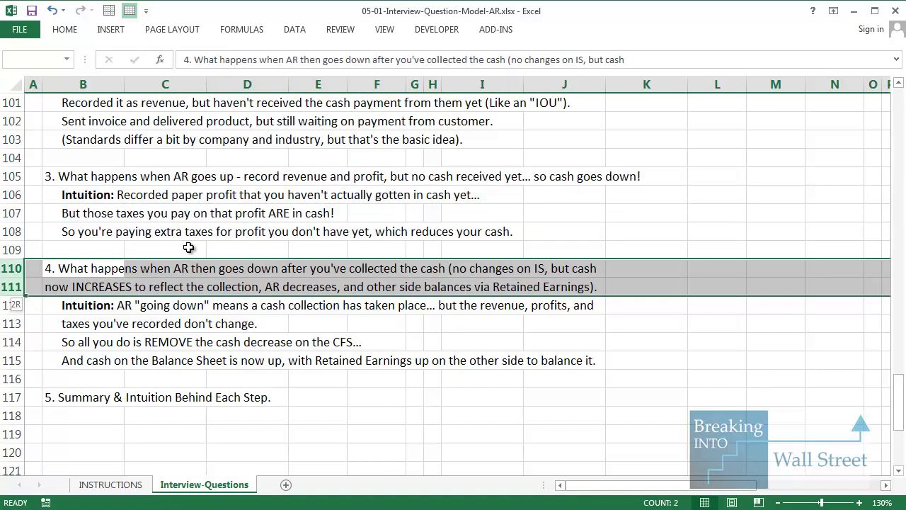
- Go back to note 3 on AR going up and highlight rows 105 to 108 again
key(Up)
key(Up)
key(shift+space)
key(shift+Up)
key(shift+Up)
key(shift+Up)
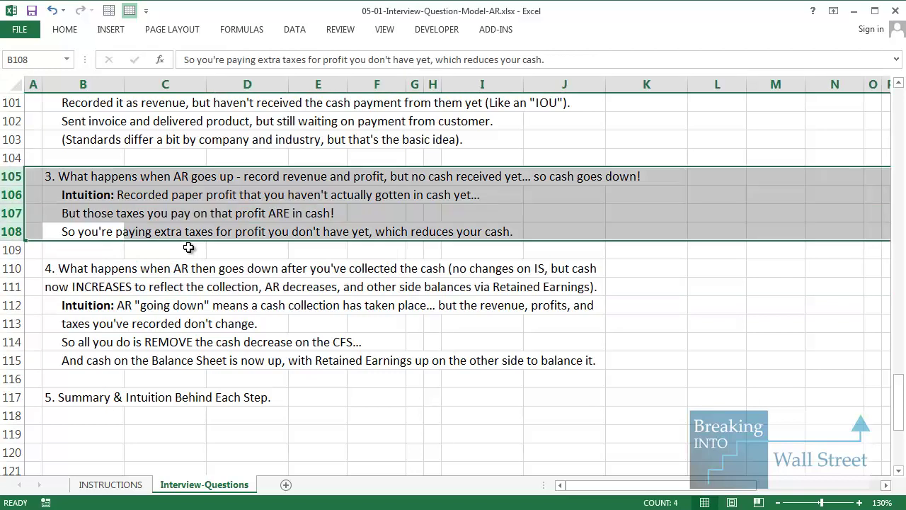
- Return to note 4 and highlight its heading lines in rows 110 and 111
key(Down)
key(Down)
key(shift+space)
key(shift+Down)
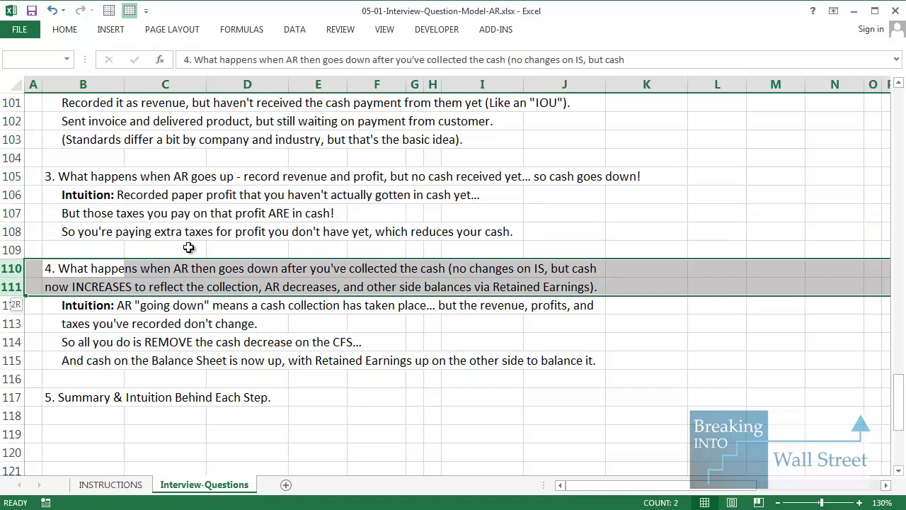
- Highlight note 4's Intuition explanation in rows 112 to 115, then return to the note's heading cell
key(Down)
key(Down)
key(shift+space)
key(shift+Down)
key(shift+Down)
key(shift+Down)
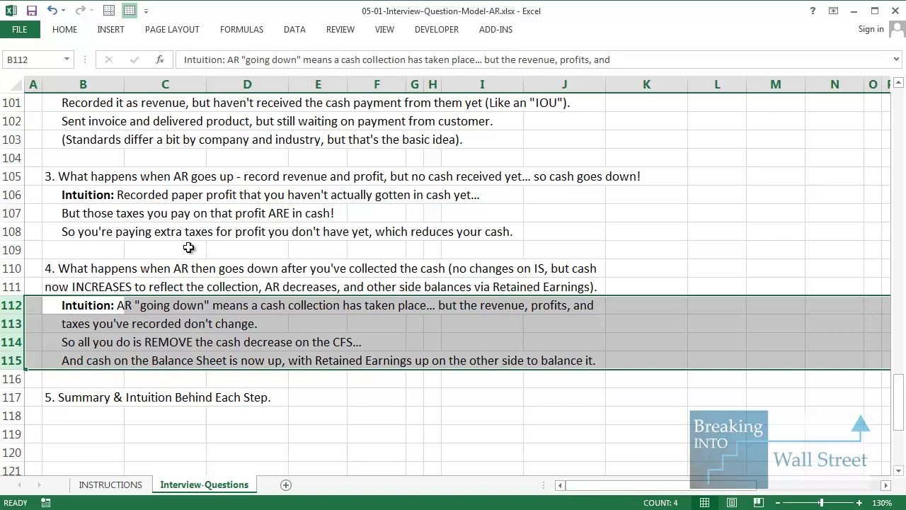
key(Up)
key(Up)
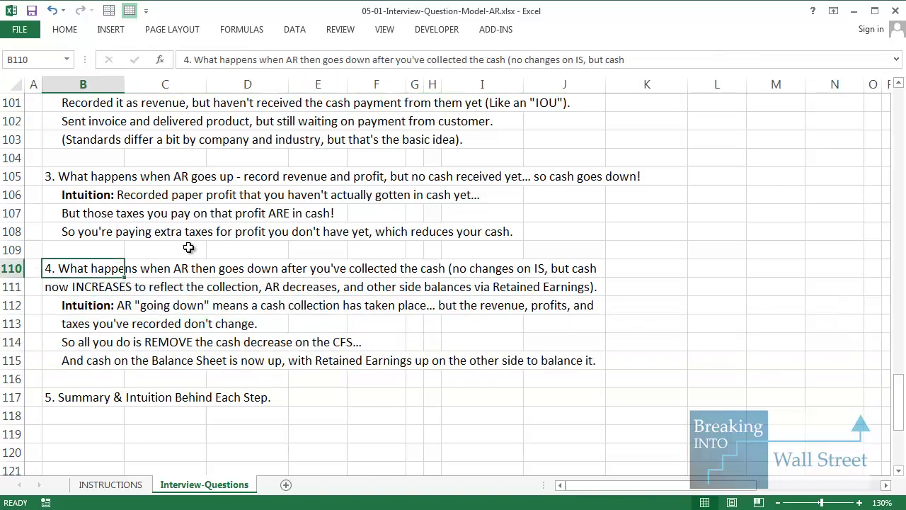
- Highlight note 1 in row 97, on why this question matters
scroll(188, 247, up, 4)
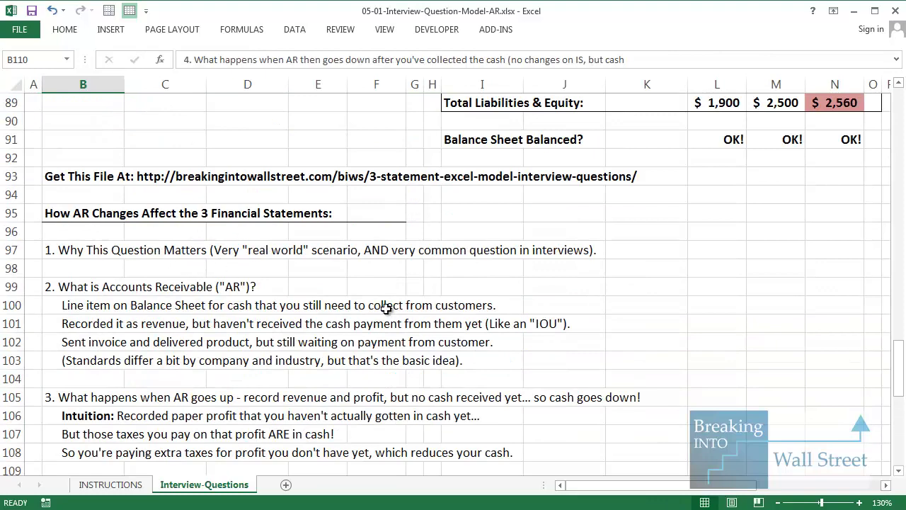
scroll(386, 308, down, 2)
scroll(385, 309, up, 1)
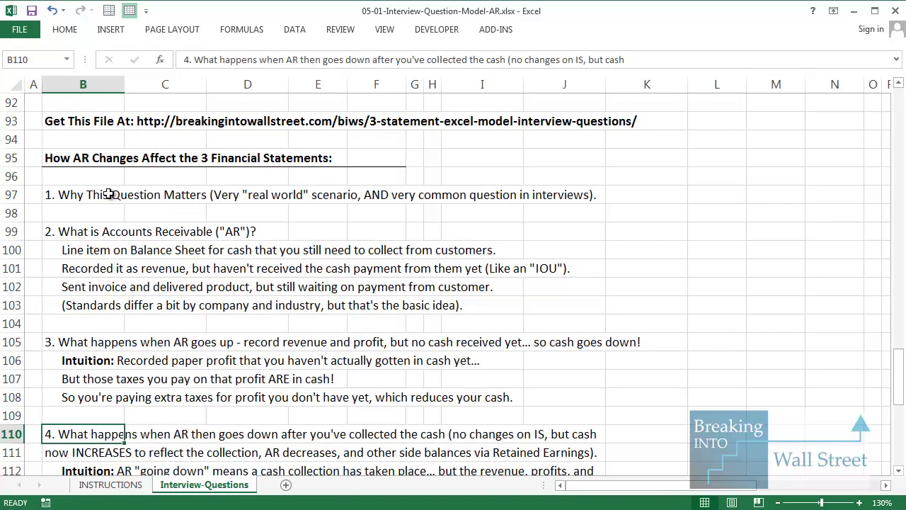
click(117, 194)
key(shift+space)
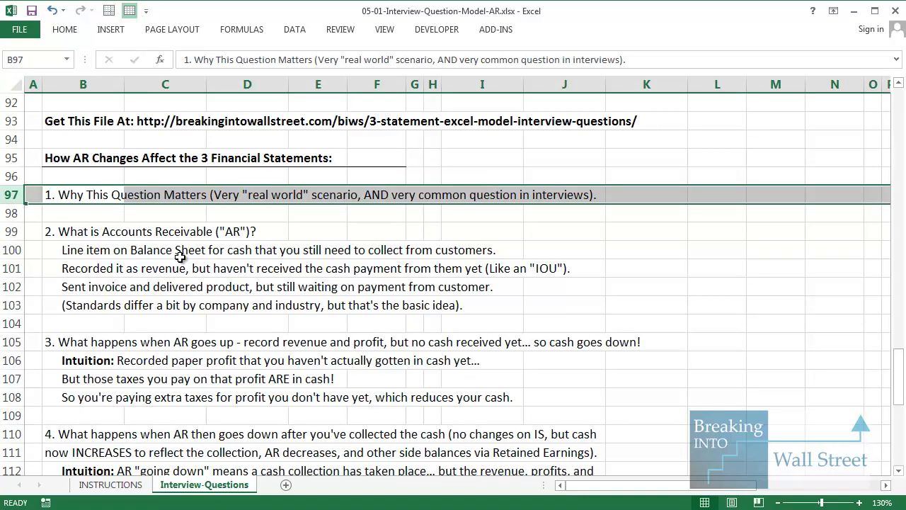
- Highlight note 2 in rows 99 to 103, which defines Accounts Receivable
click(106, 234)
key(shift+space)
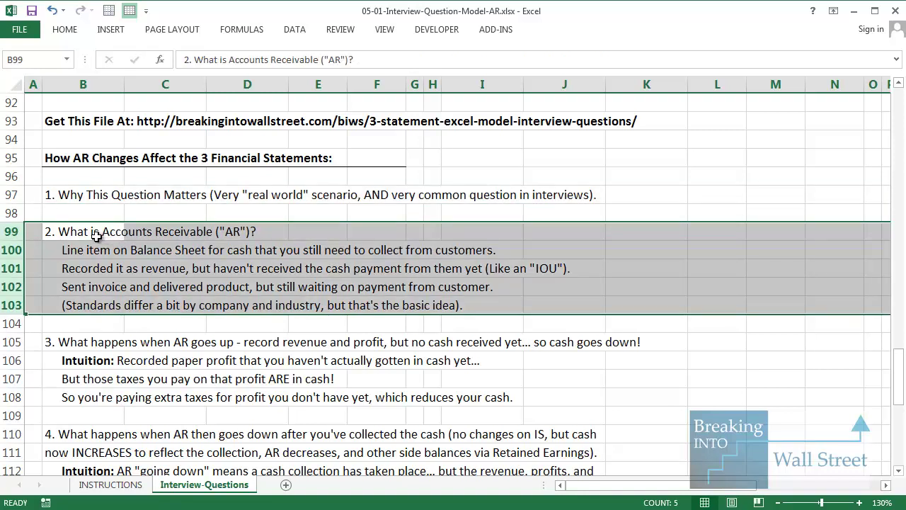
drag(103, 237, 106, 240)
key(shift+Down)
key(shift+Down)
key(shift+Down)
key(shift+Down)
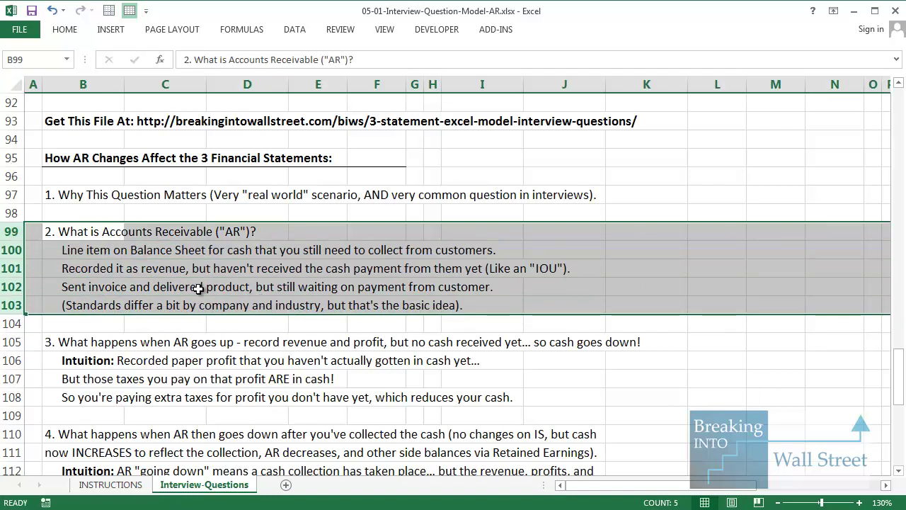
- Highlight the text of note 3 in rows 105 to 108, then note 4 in rows 110 to 115
scroll(198, 288, down, 2)
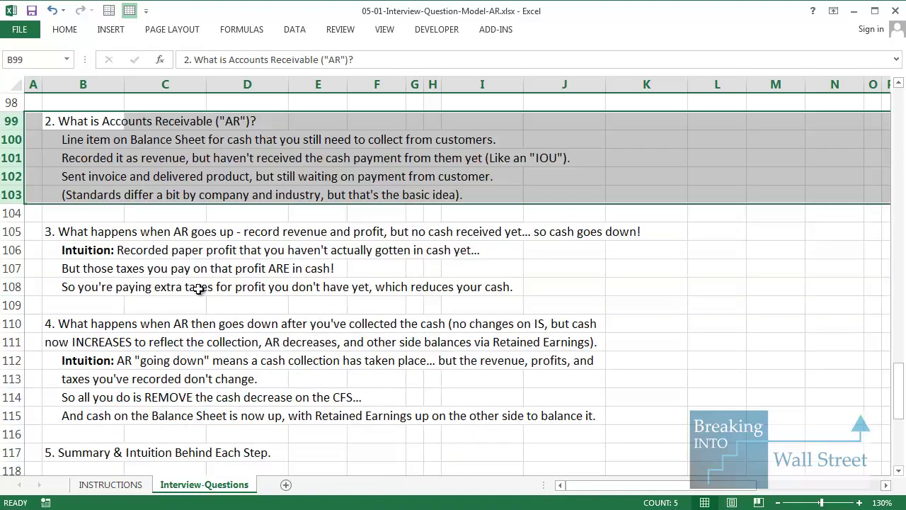
drag(73, 233, 627, 289)
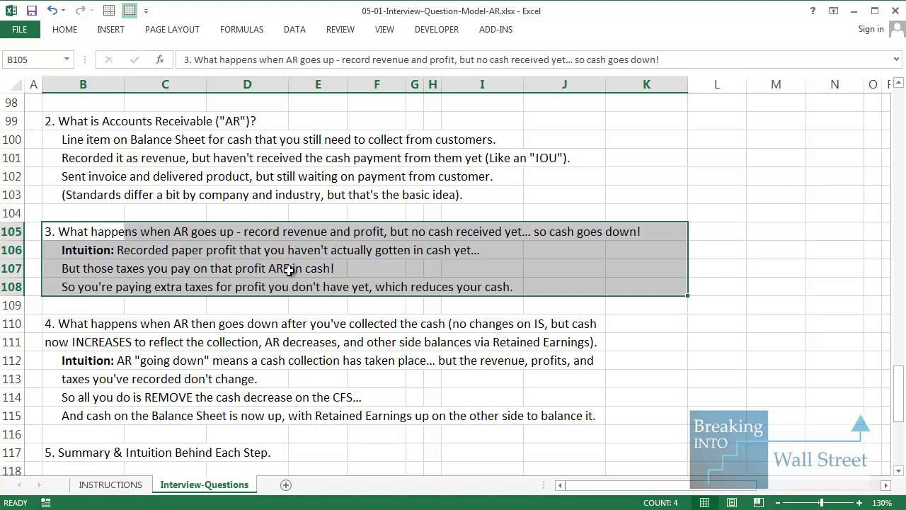
scroll(289, 270, down, 1)
drag(92, 268, 590, 363)
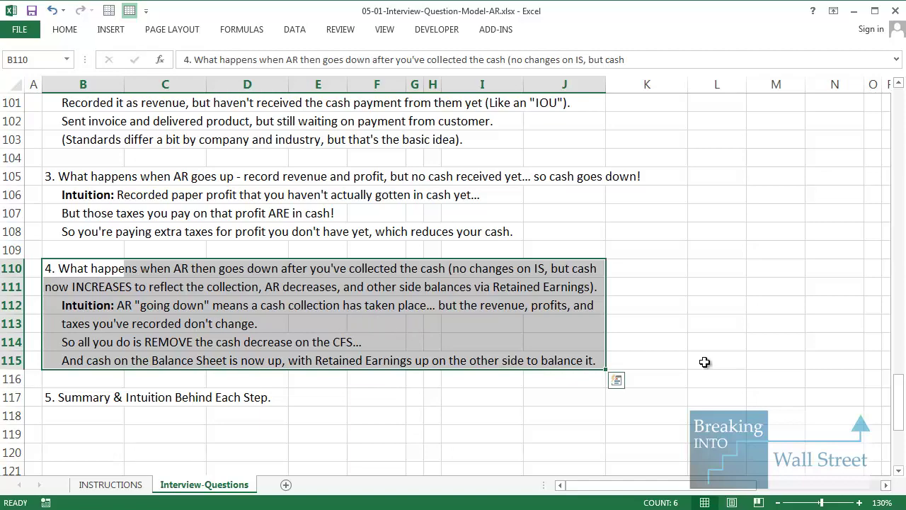
- Highlight the Cash & Cash-Equivalents row and then the Retained Earnings row on the Balance Sheet
scroll(647, 363, up, 14)
scroll(641, 170, up, 4)
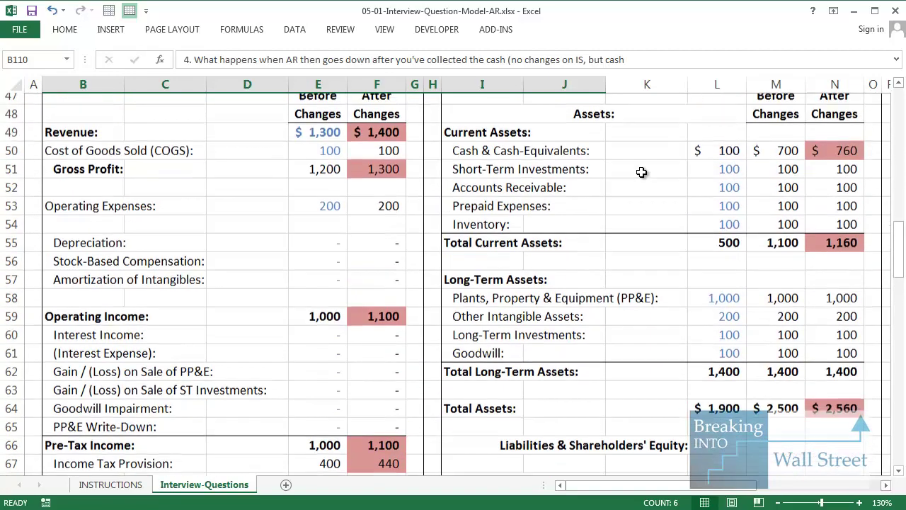
drag(467, 158, 826, 162)
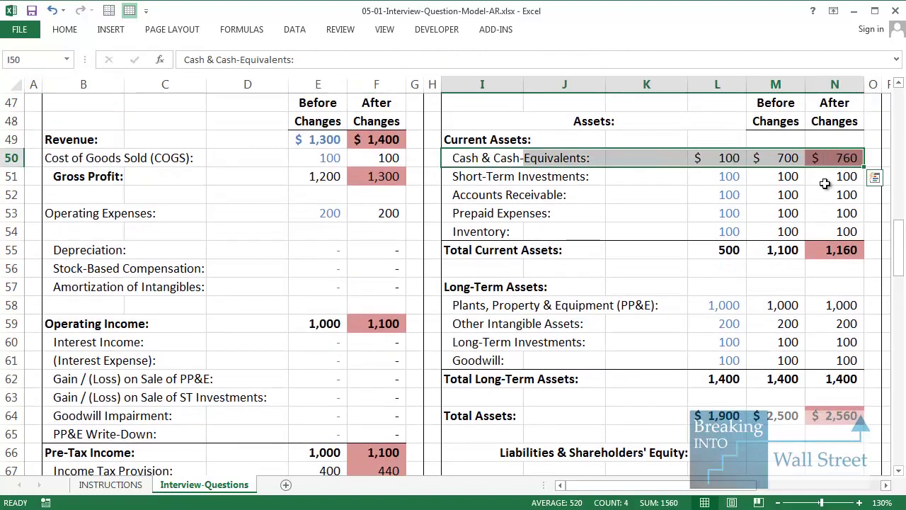
scroll(653, 323, down, 13)
scroll(501, 244, up, 3)
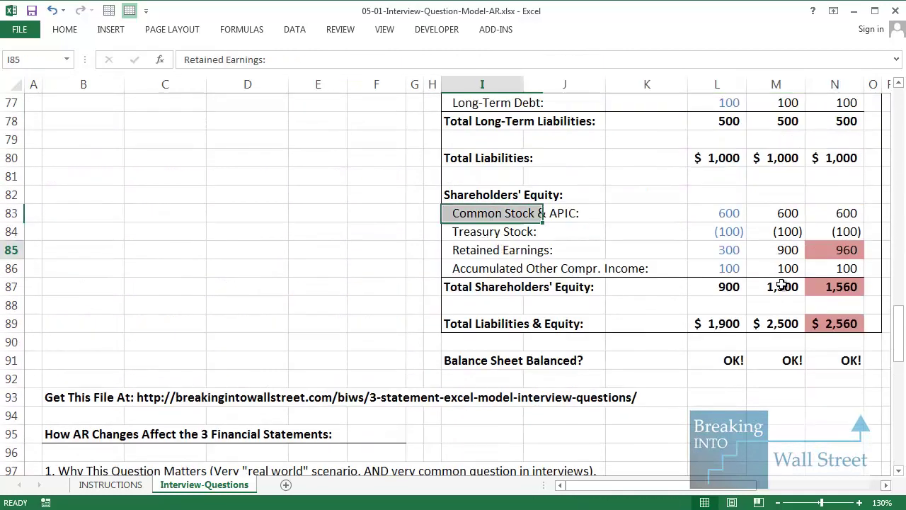
drag(501, 244, 874, 247)
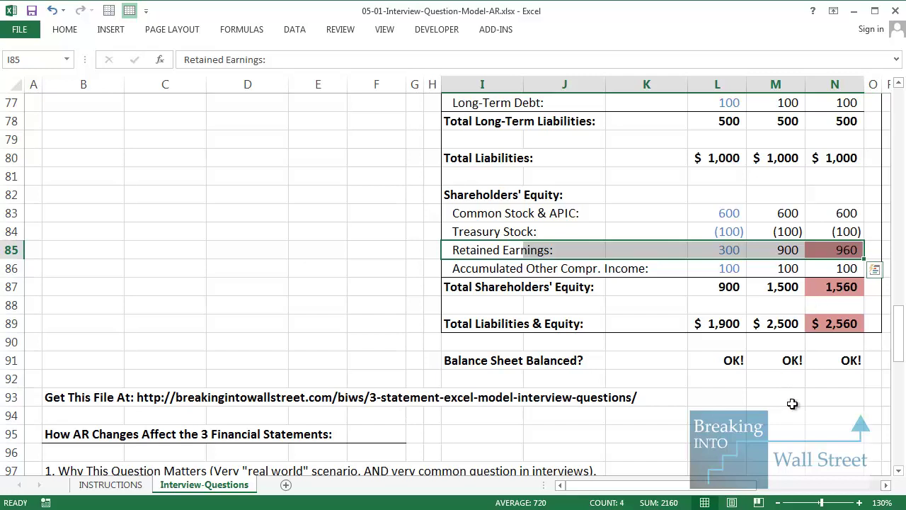